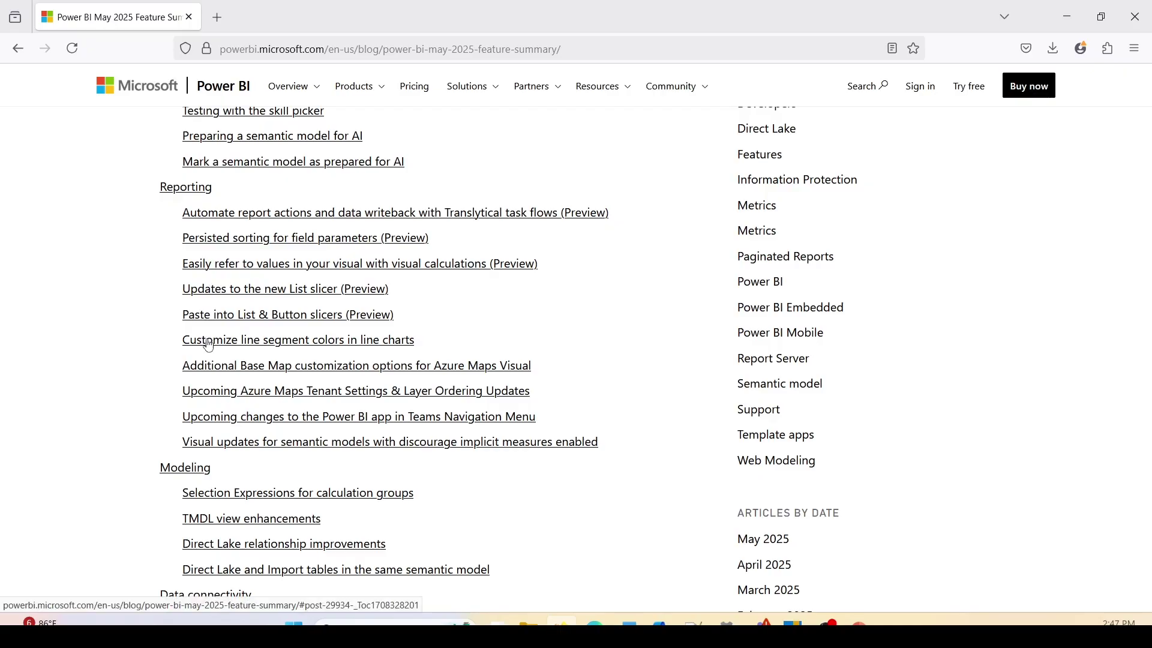
- Read the blog section on customizing line segment colors in line charts, including the Apply settings to and Color options
left_click(209, 346)
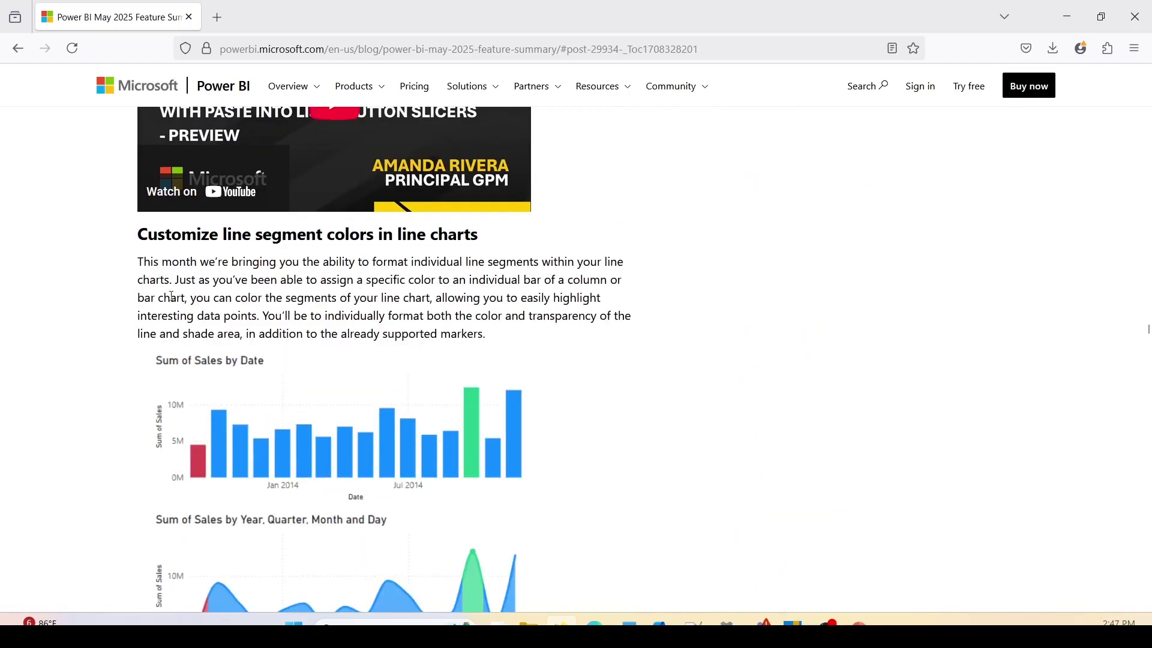
scroll(171, 297, "down", 1)
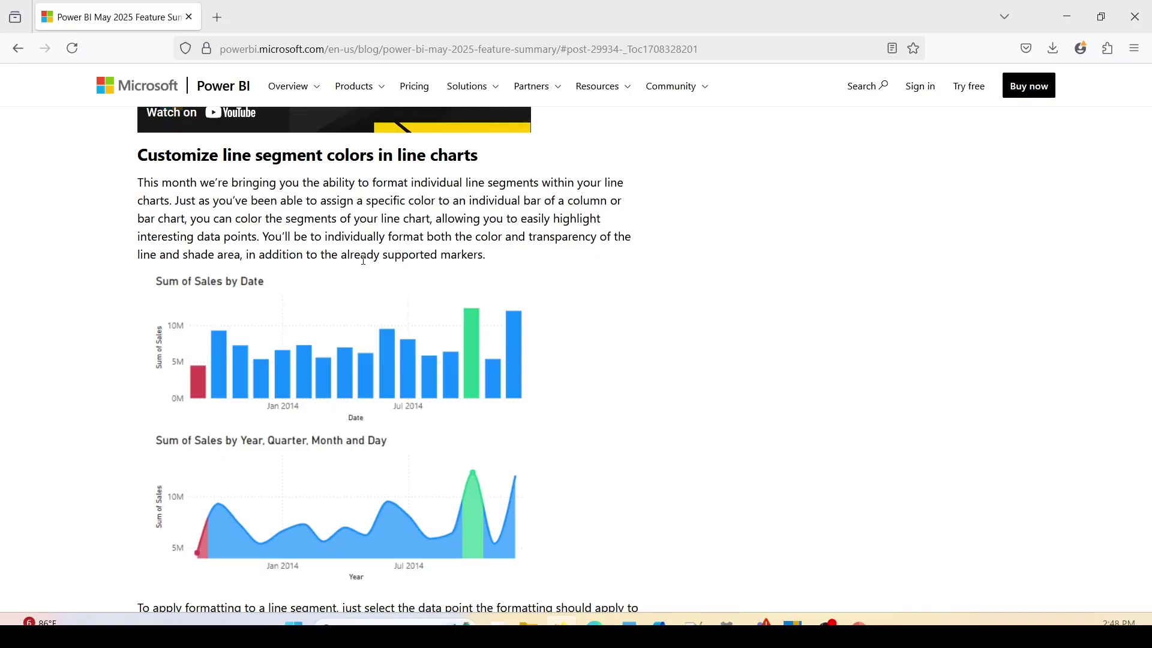
scroll(366, 264, "down", 5)
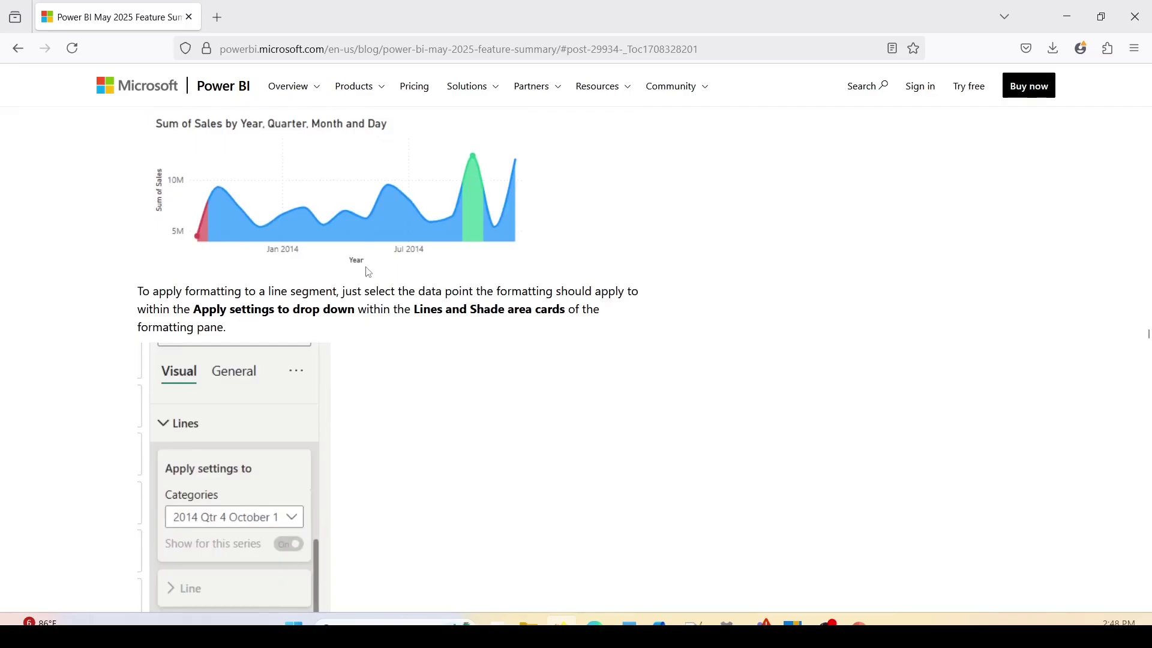
scroll(369, 273, "down", 1)
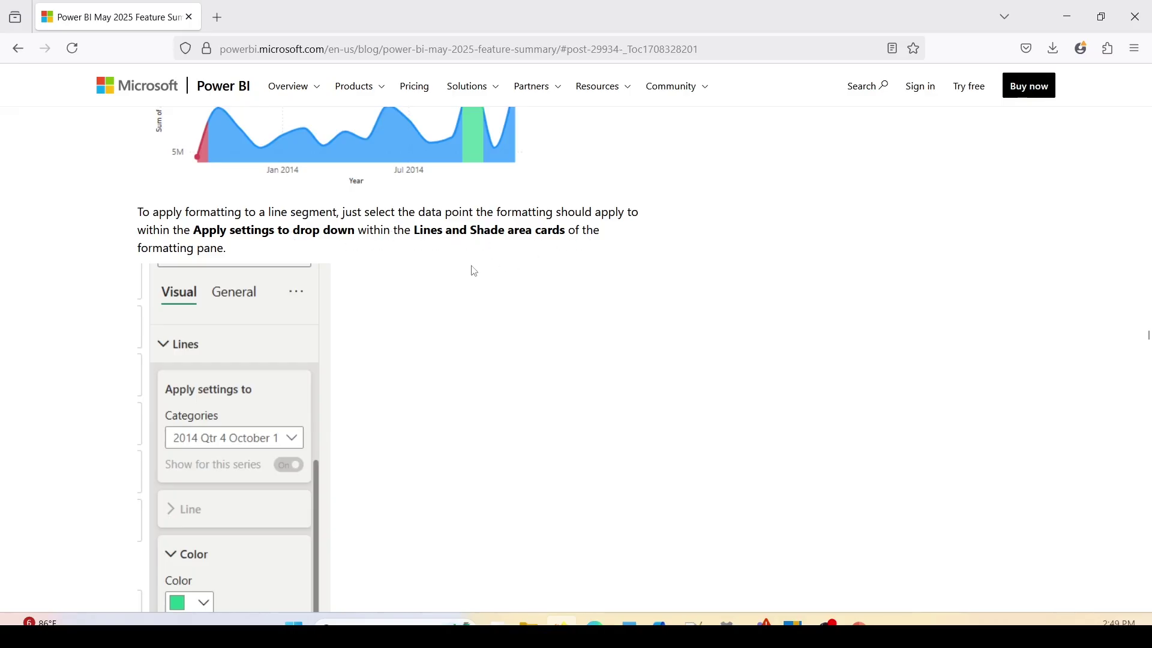
scroll(474, 271, "down", 5)
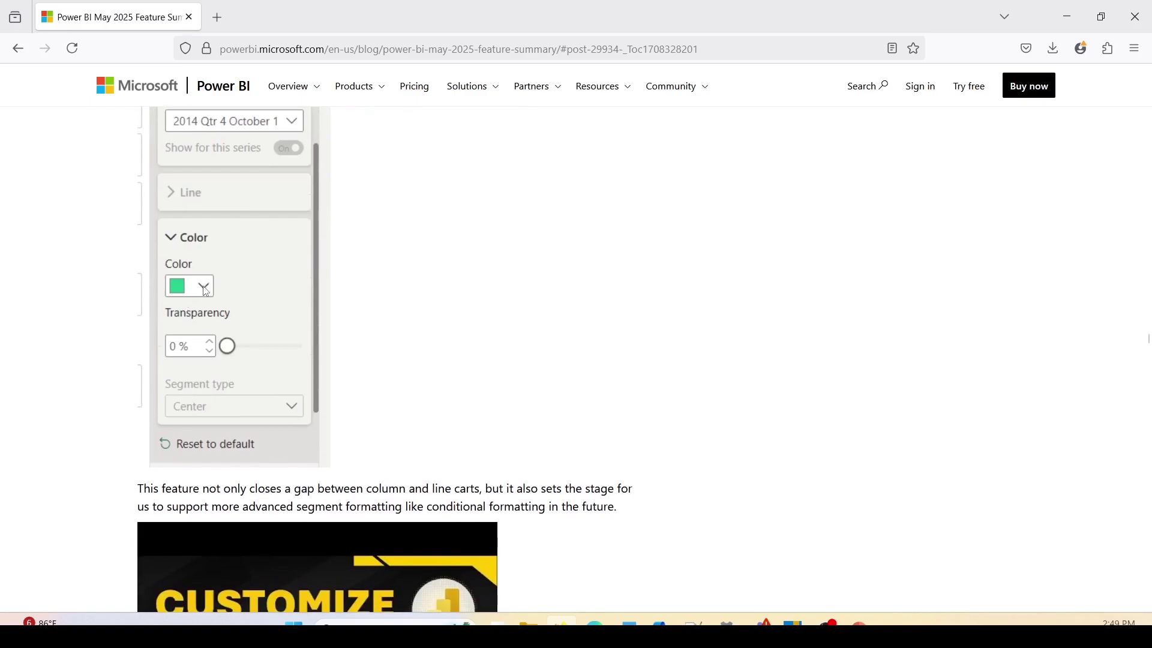
scroll(206, 292, "down", 3)
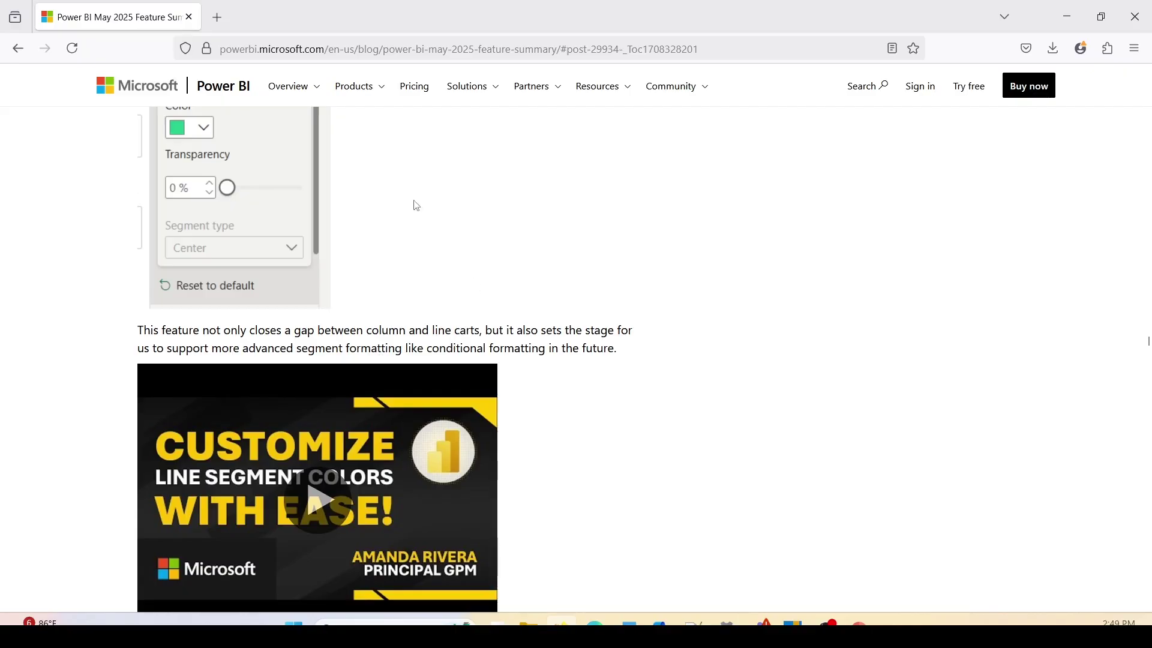
scroll(441, 223, "down", 2)
scroll(443, 223, "down", 4)
scroll(272, 288, "up", 8)
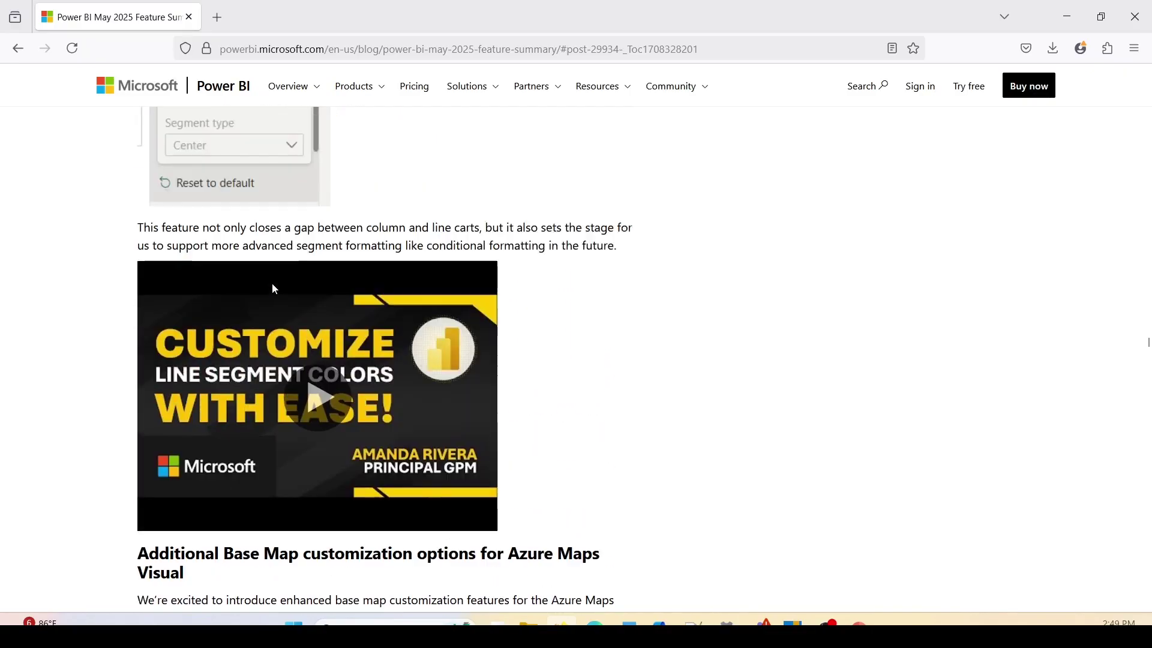
scroll(420, 262, "up", 7)
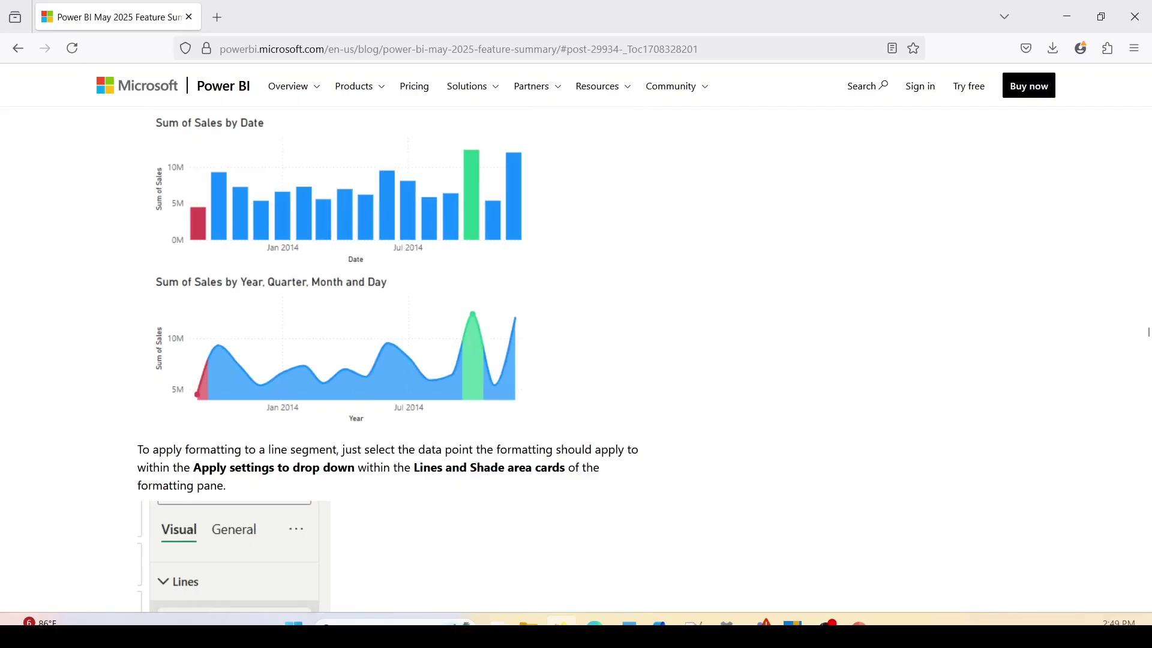
scroll(599, 218, "up", 2)
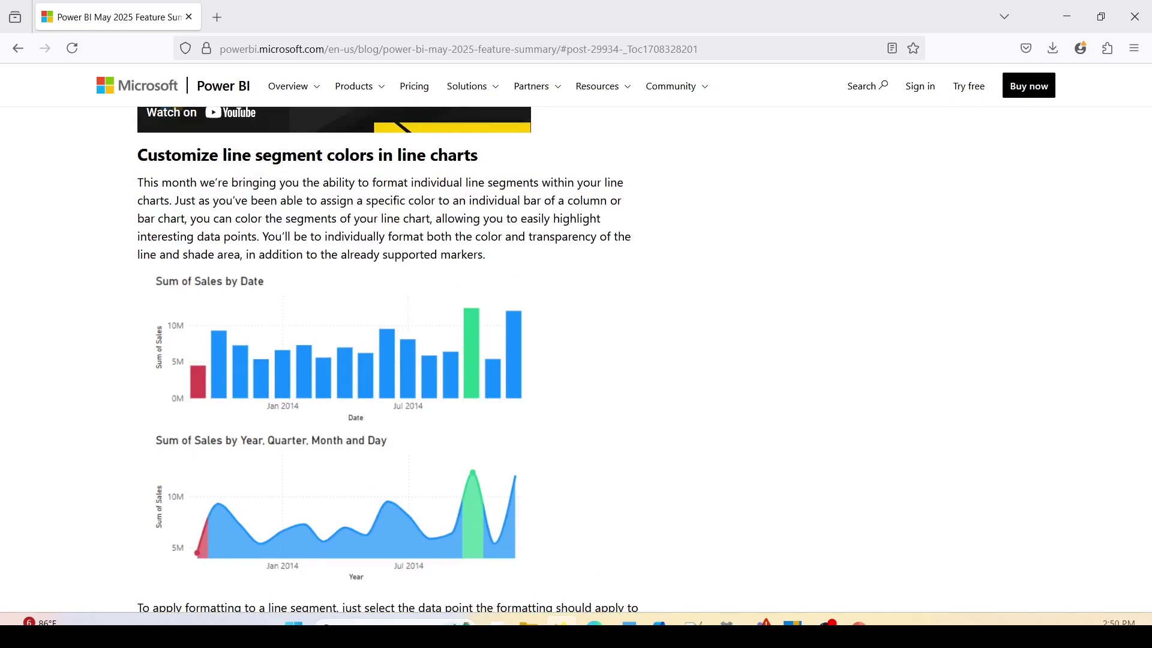
- Switch to Power BI Desktop and view the semantic model's table relationships, ending back in the report view
key("alt+Tab")
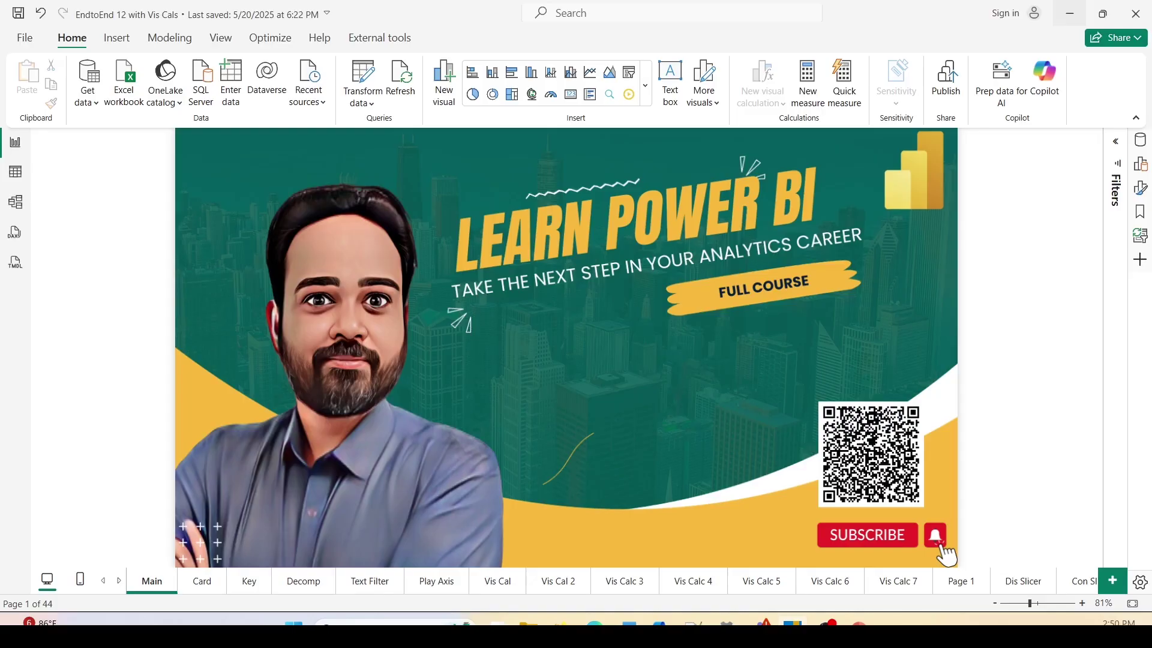
left_click(16, 204)
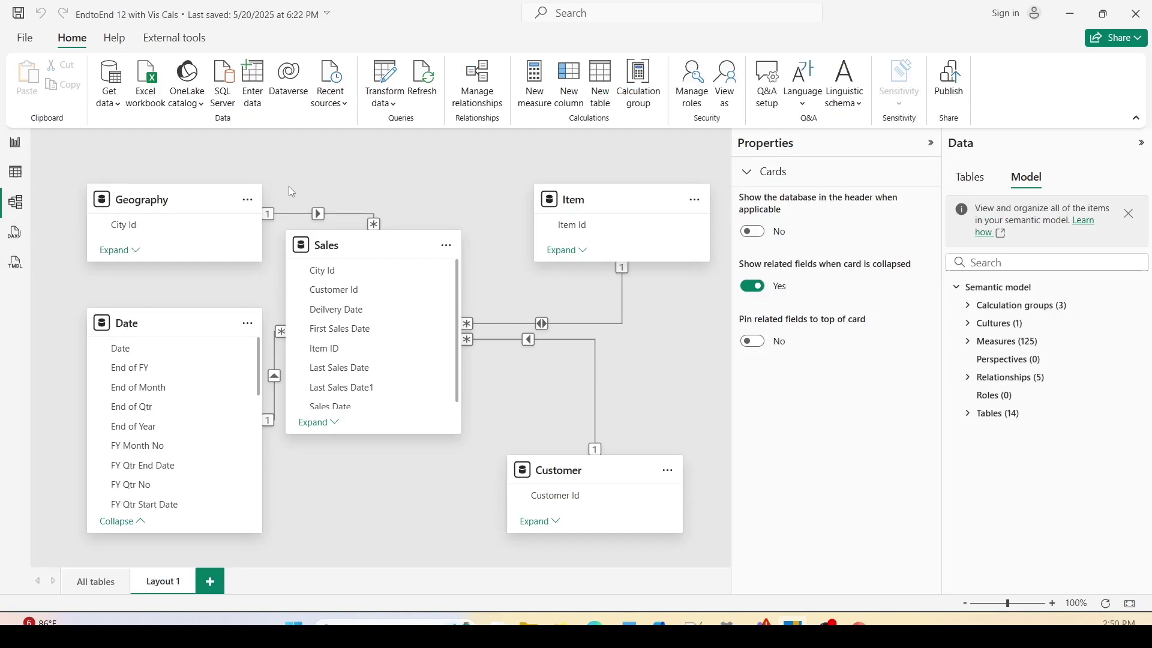
left_click(18, 154)
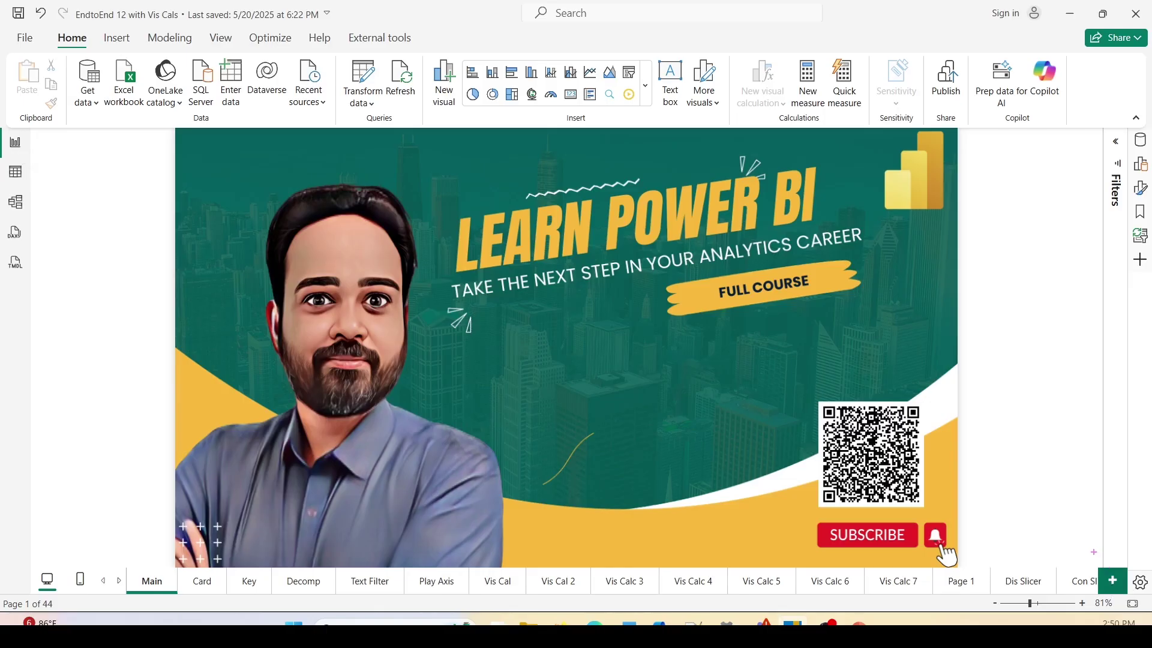
- Add a new report page and insert a line chart enlarged to fill the whole canvas
left_click_drag(1093, 551, 1132, 597)
left_click(1113, 580)
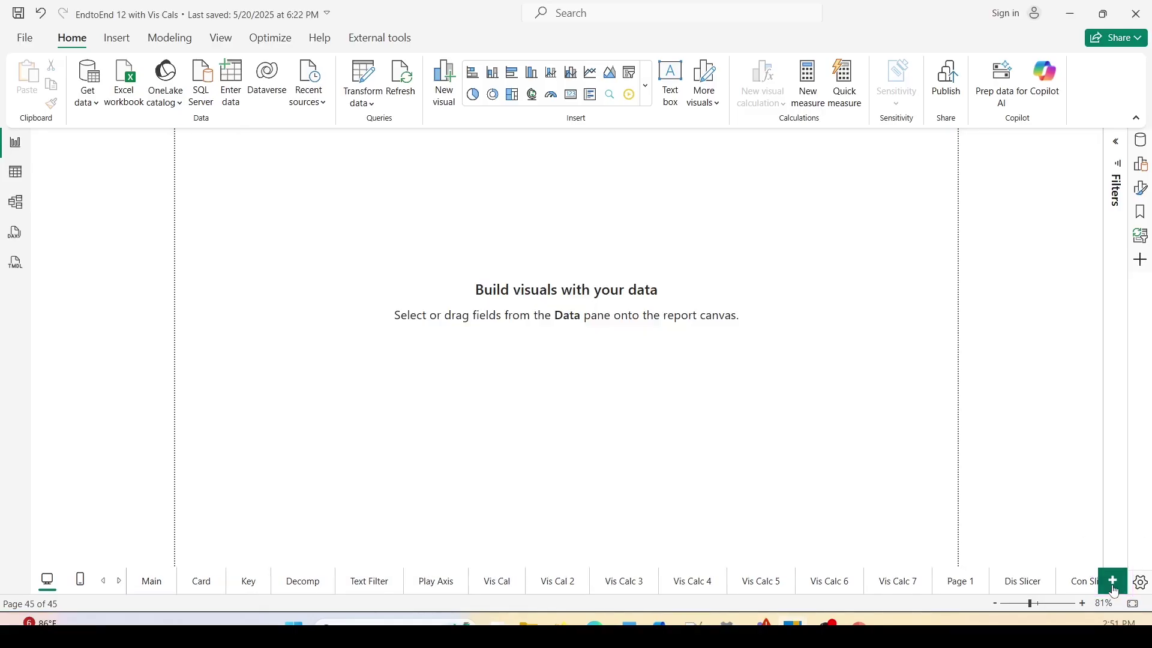
left_click(1142, 169)
left_click(1141, 189)
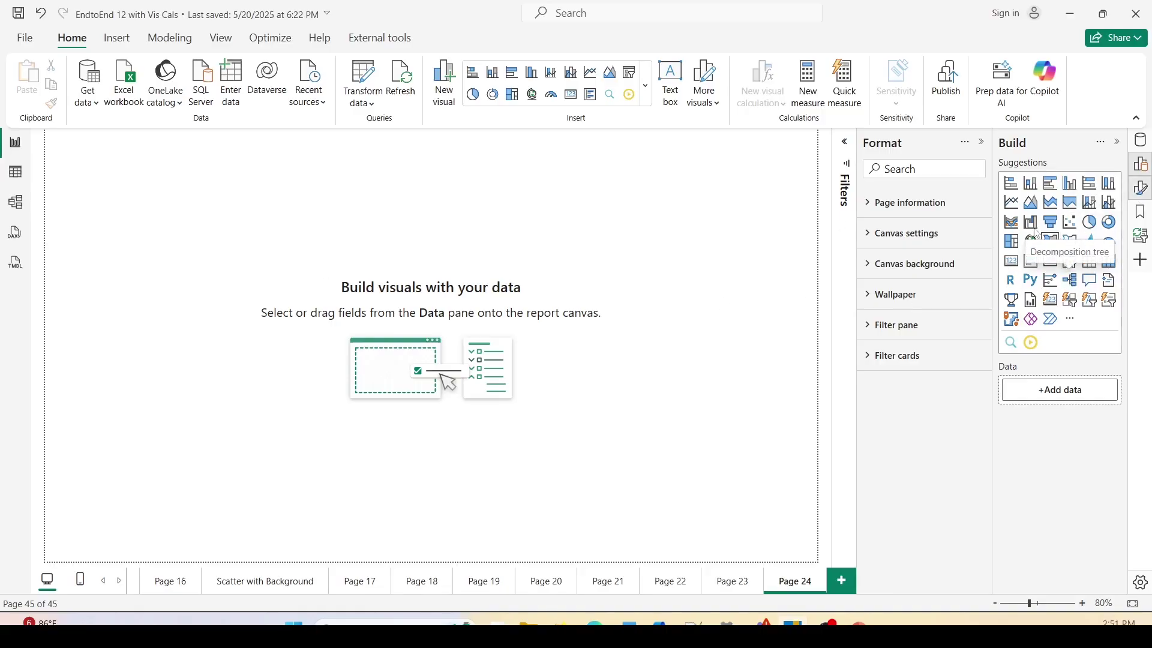
left_click(1014, 203)
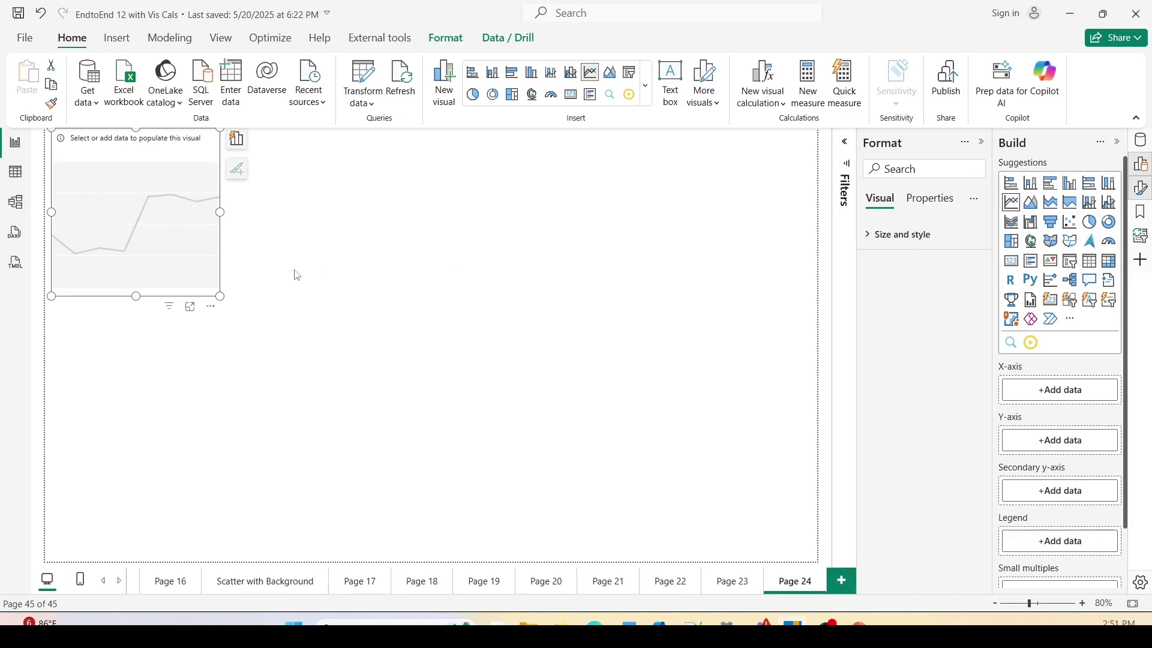
left_click_drag(220, 296, 822, 567)
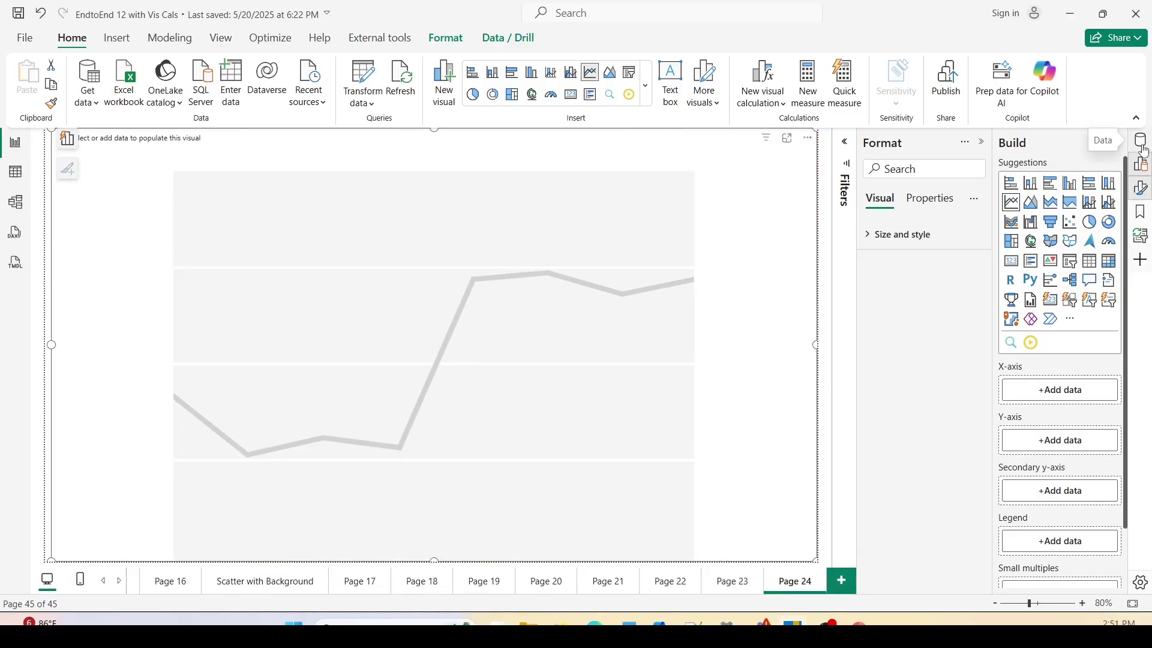
- Plot the Net measure on the line chart's Y-axis against Brand from the Item table on the X-axis
left_click(1142, 149)
scroll(1065, 360, "down", 15)
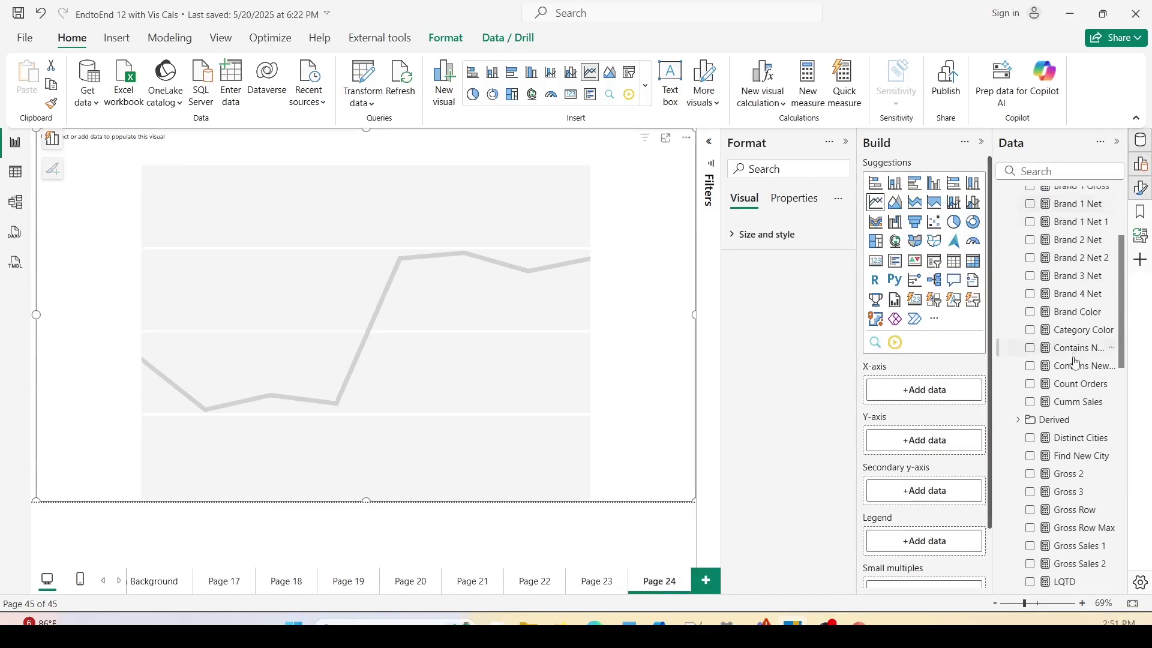
scroll(1071, 384, "down", 5)
left_click(1056, 474)
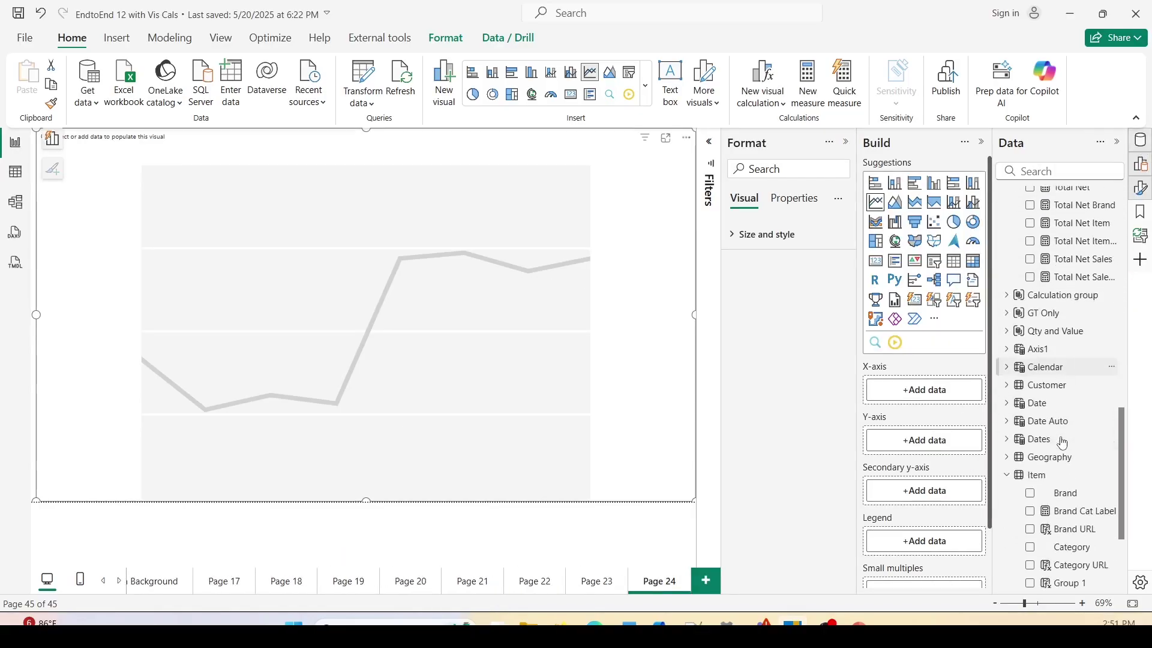
left_click_drag(1062, 492, 927, 391)
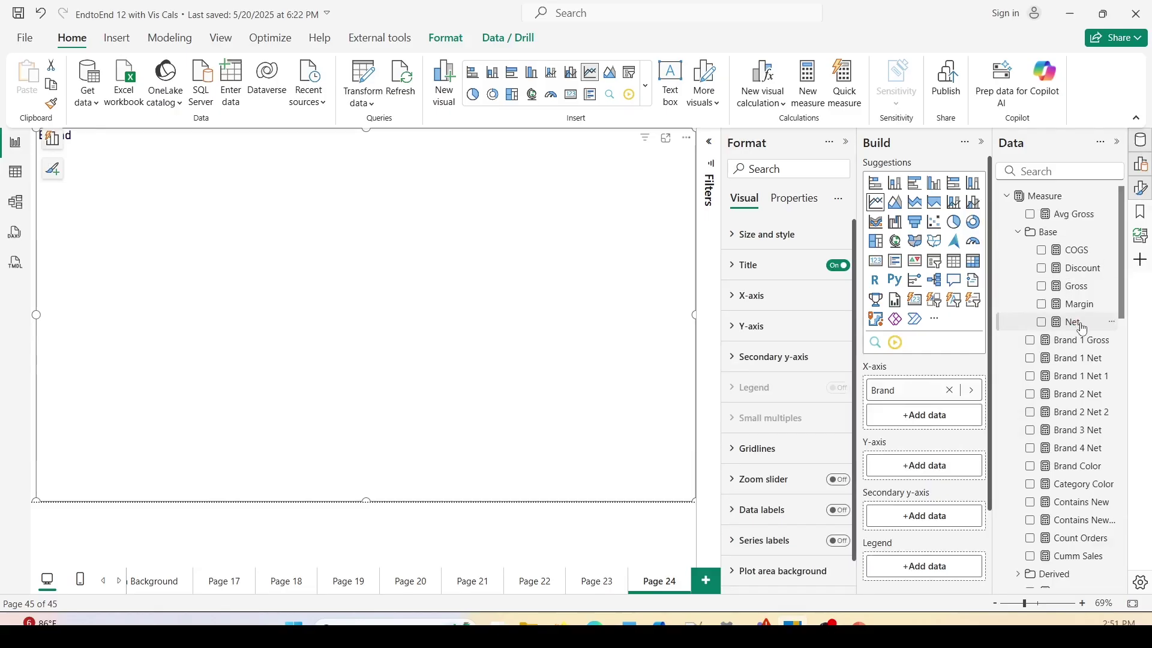
left_click_drag(1074, 322, 921, 470)
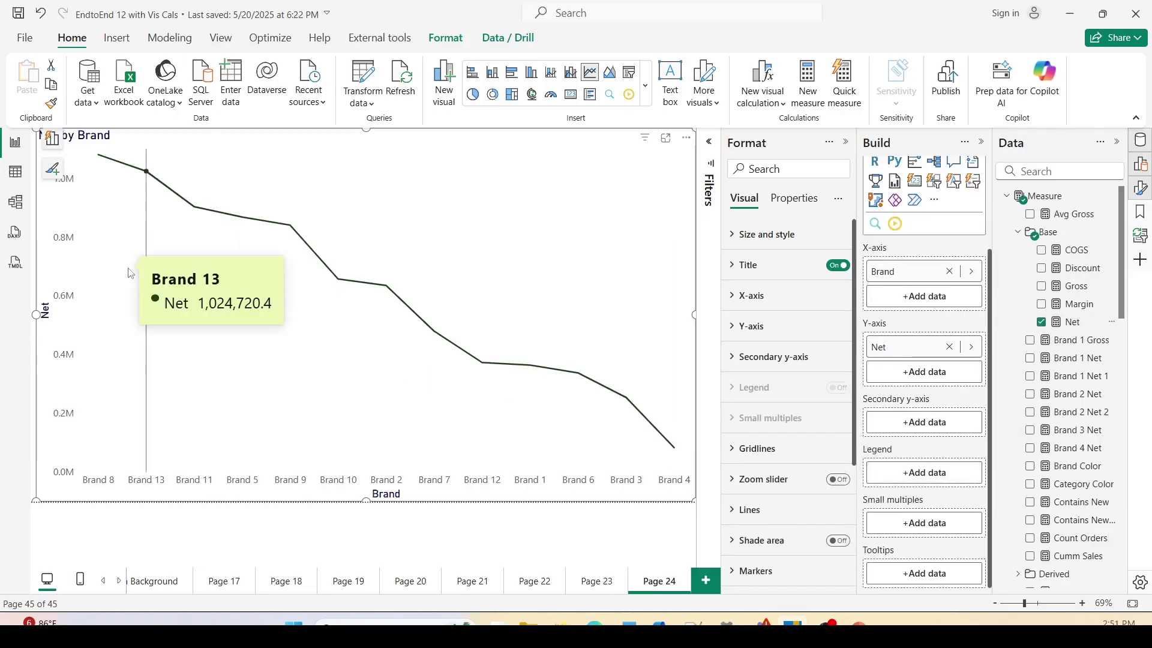
- Sort the line chart's axis by Brand
left_click(687, 141)
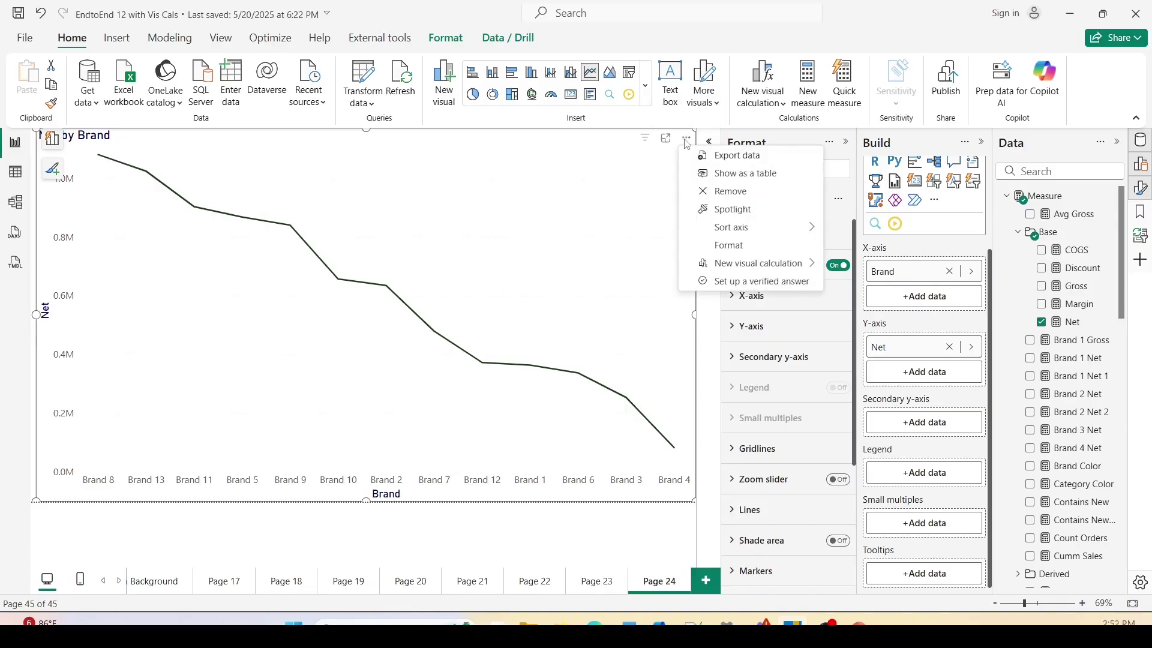
mouse_move(747, 227)
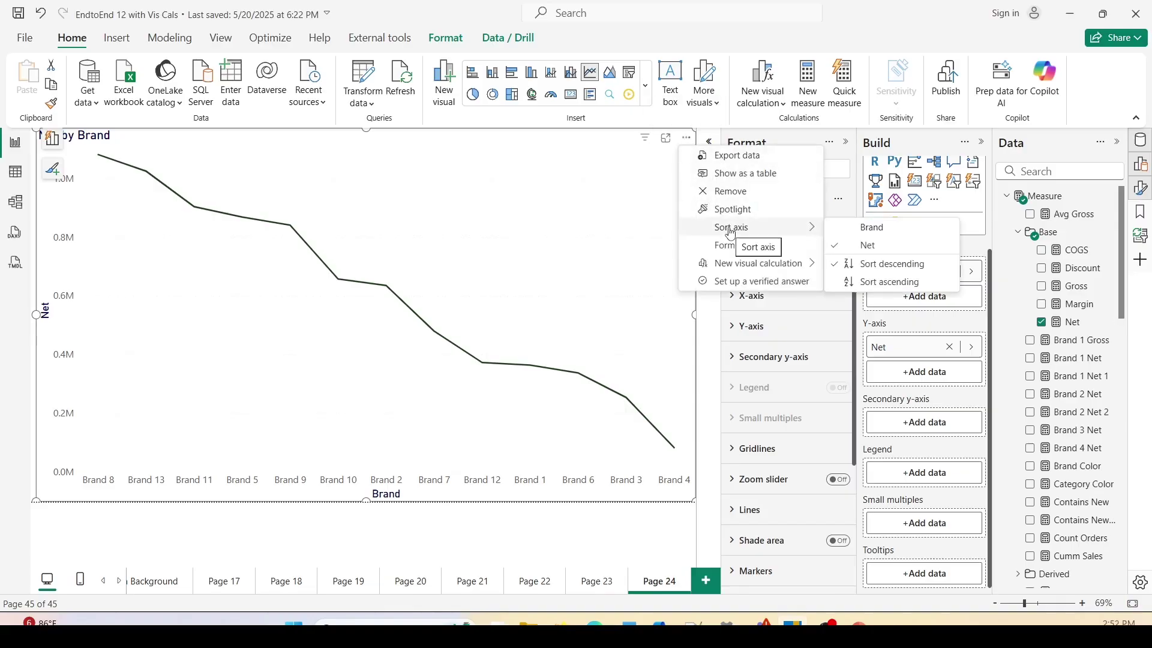
left_click(876, 228)
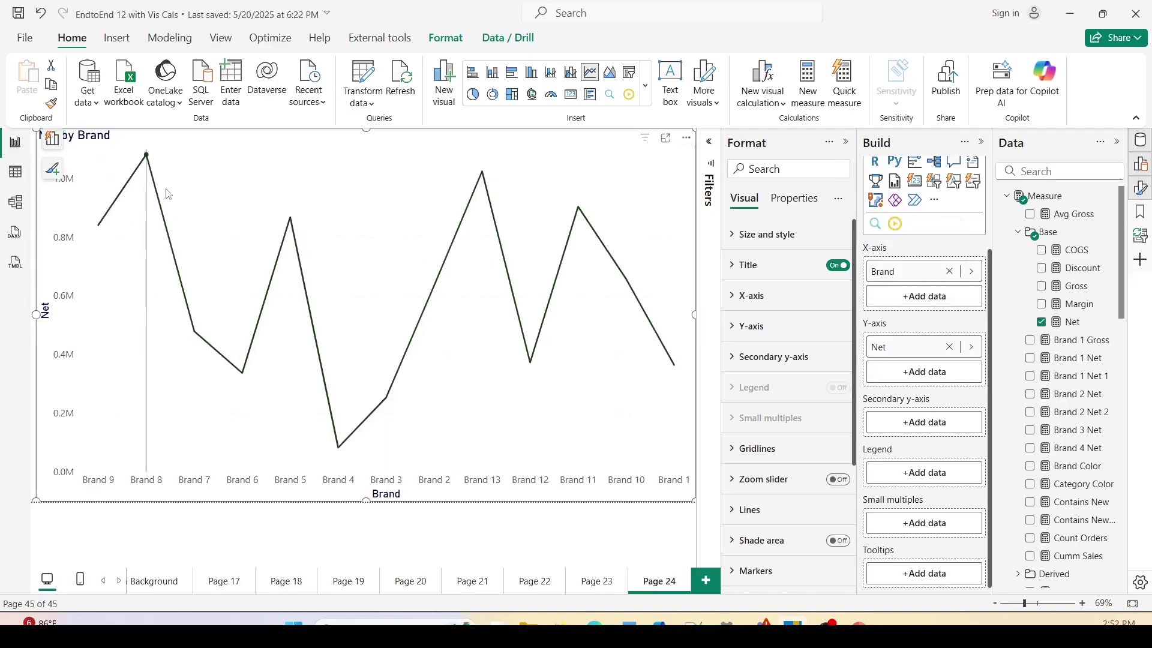
mouse_move(170, 195)
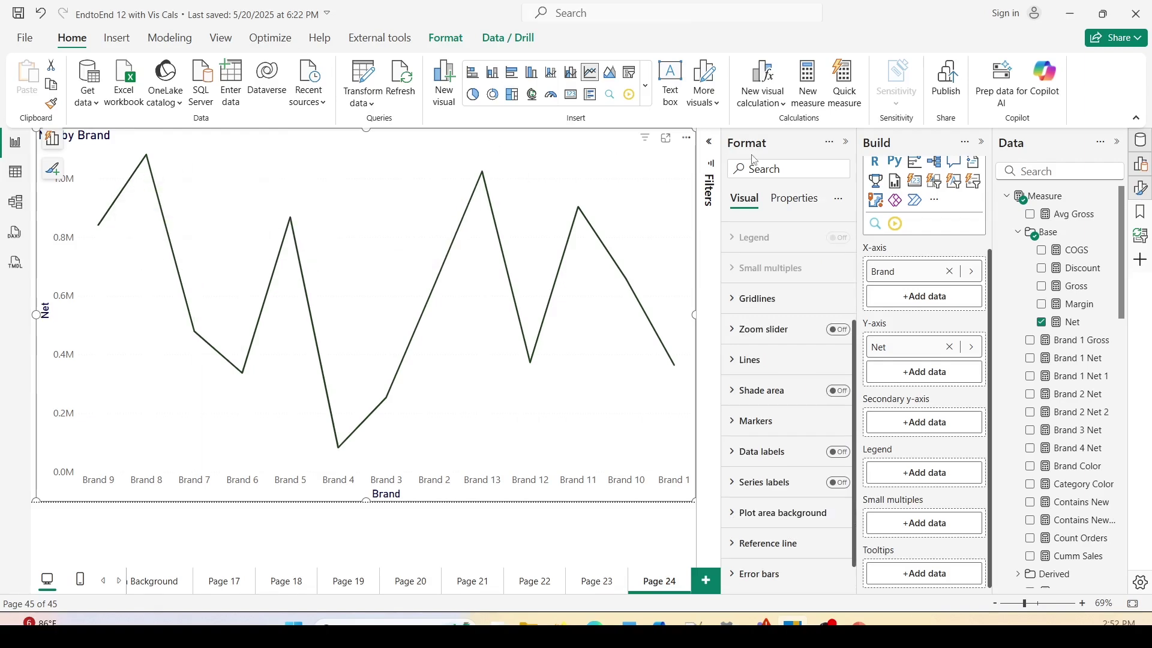
- Format the chart's line for all categories with a 6 px width and a gold color
left_click(737, 369)
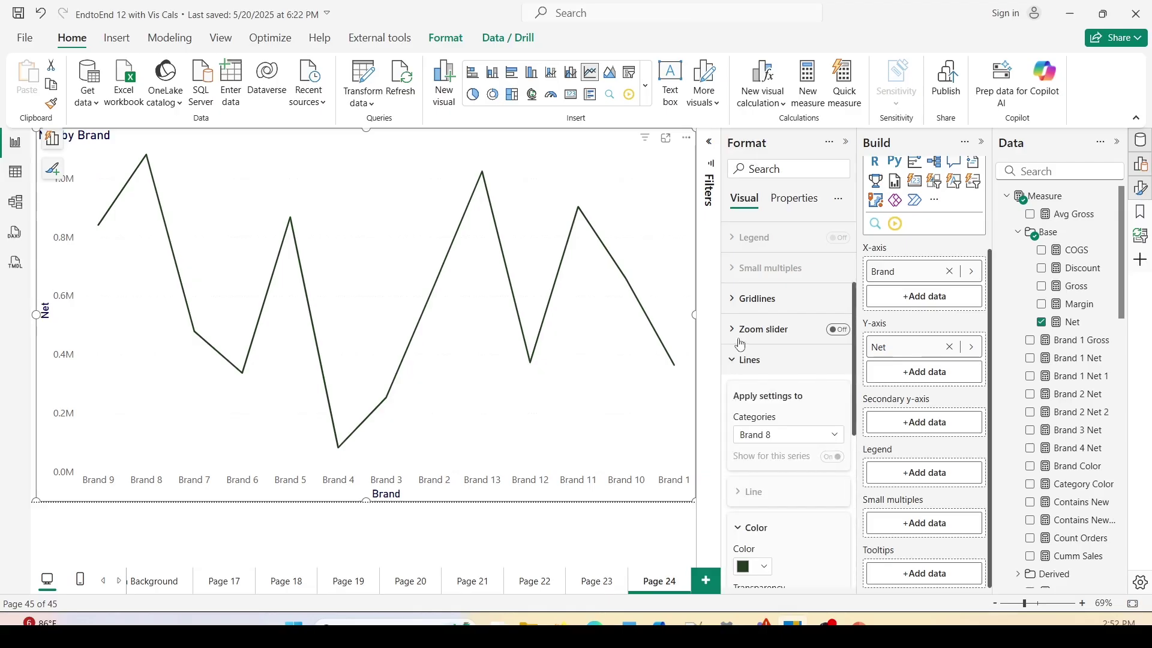
left_click(759, 290)
left_click(758, 304)
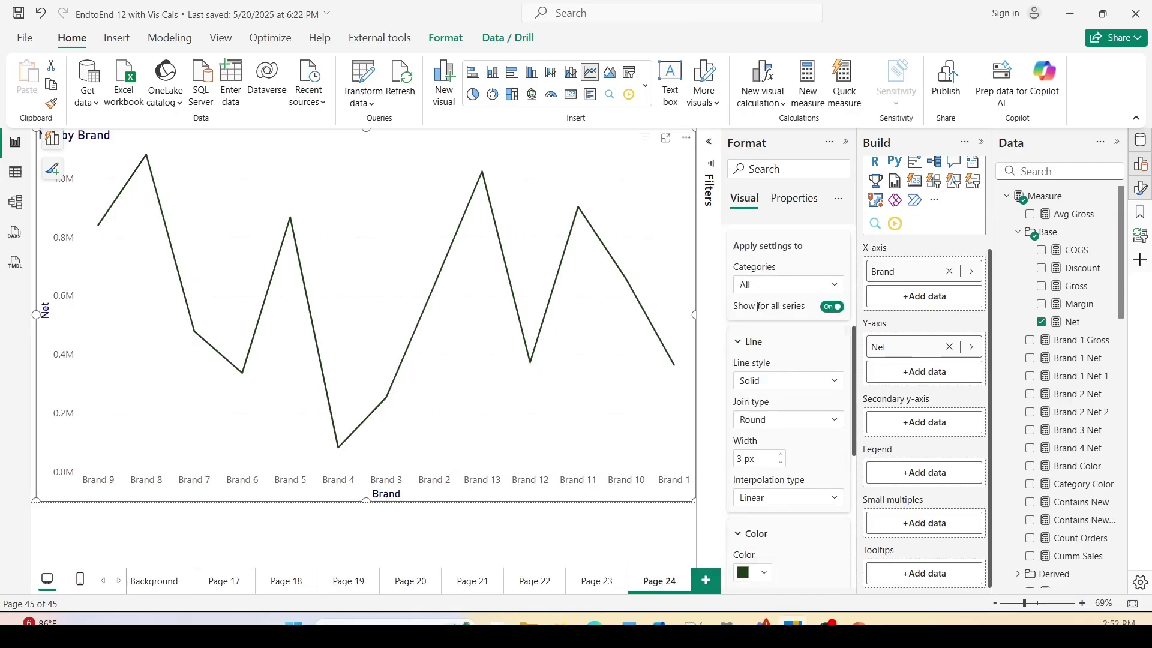
scroll(760, 324, "down", 1)
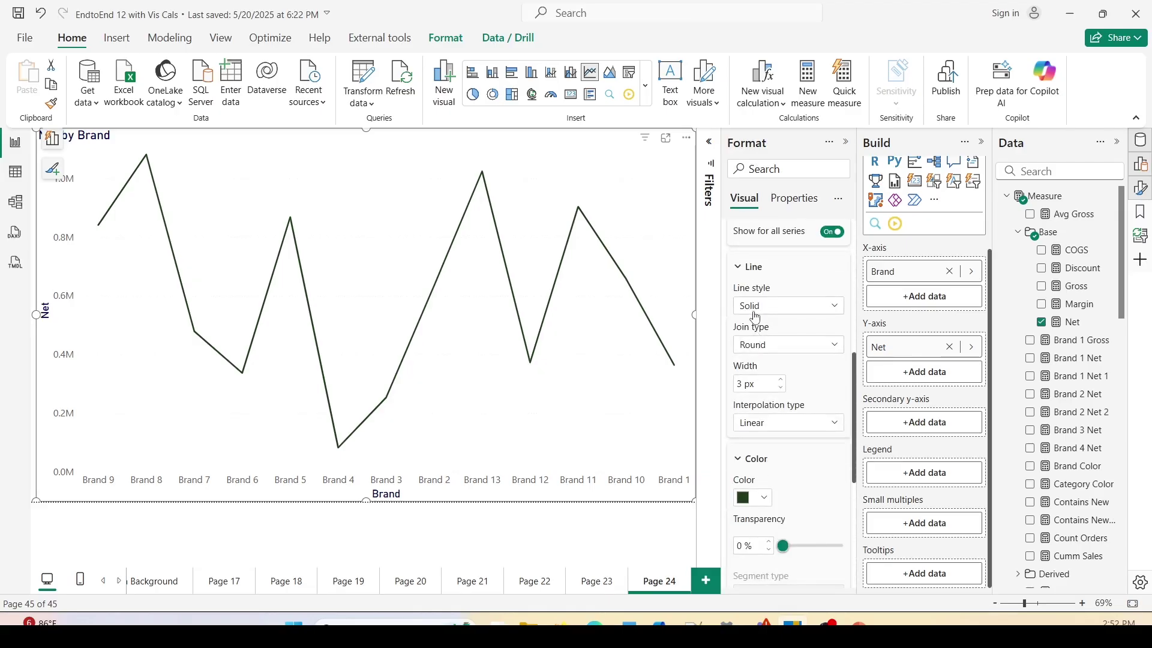
left_click(781, 380)
left_click(780, 381)
left_click(780, 380)
scroll(782, 386, "down", 2)
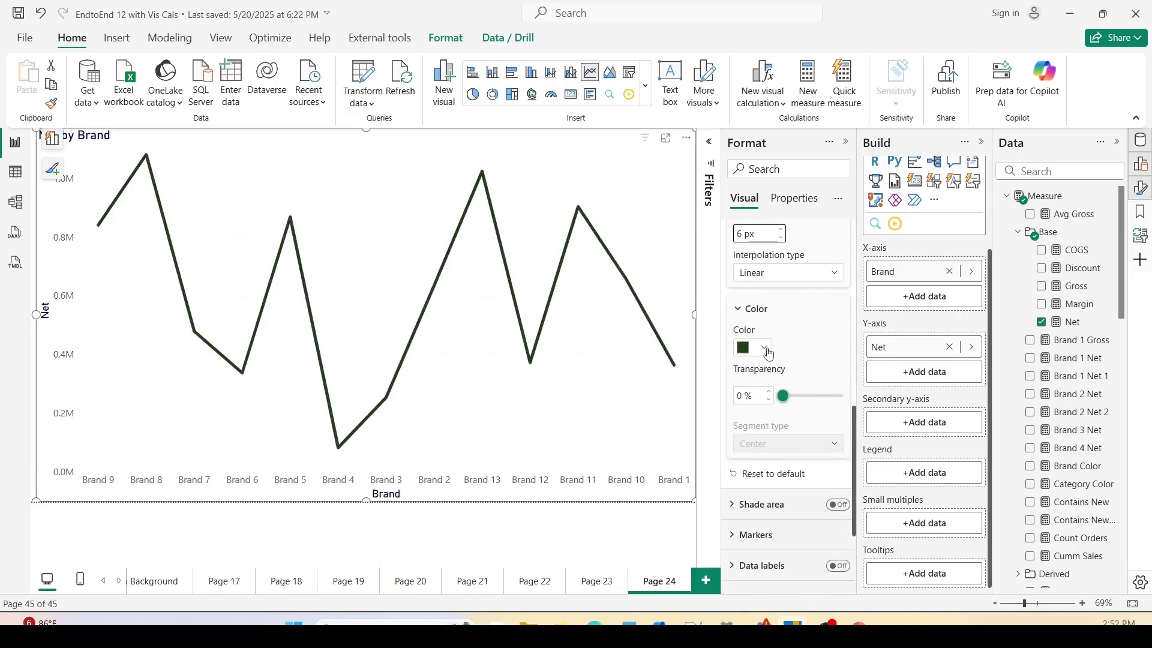
left_click(765, 348)
left_click(796, 283)
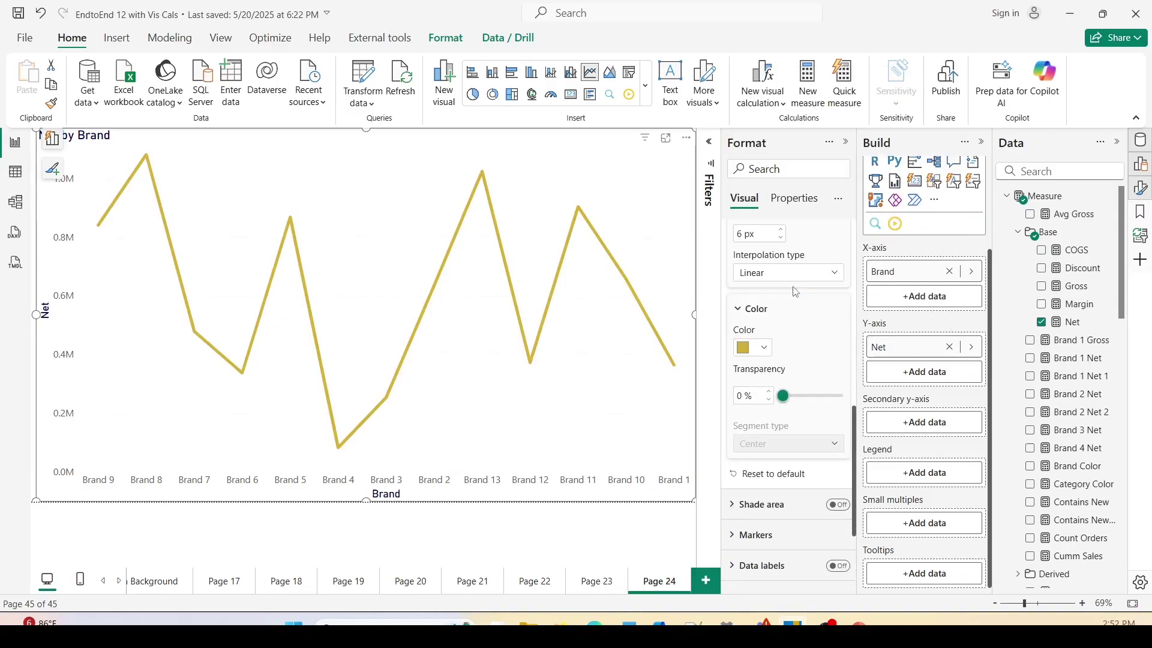
- Color only the Brand 9 segment of the line dark red, #7B1C25
scroll(798, 299, "up", 2)
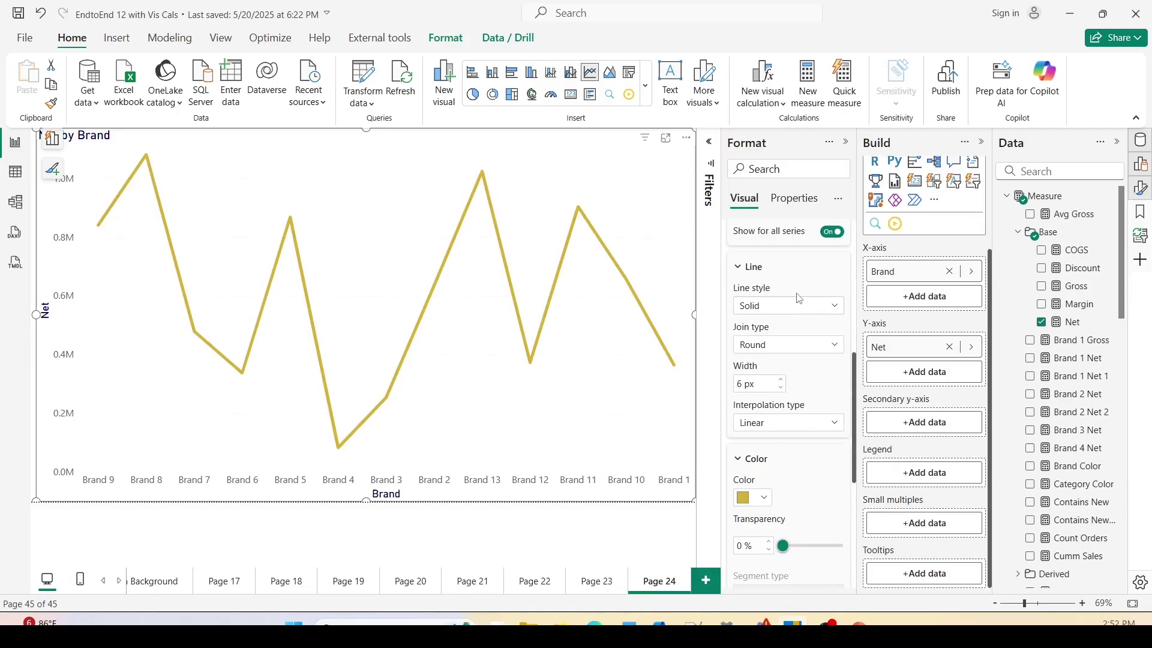
scroll(799, 298, "up", 1)
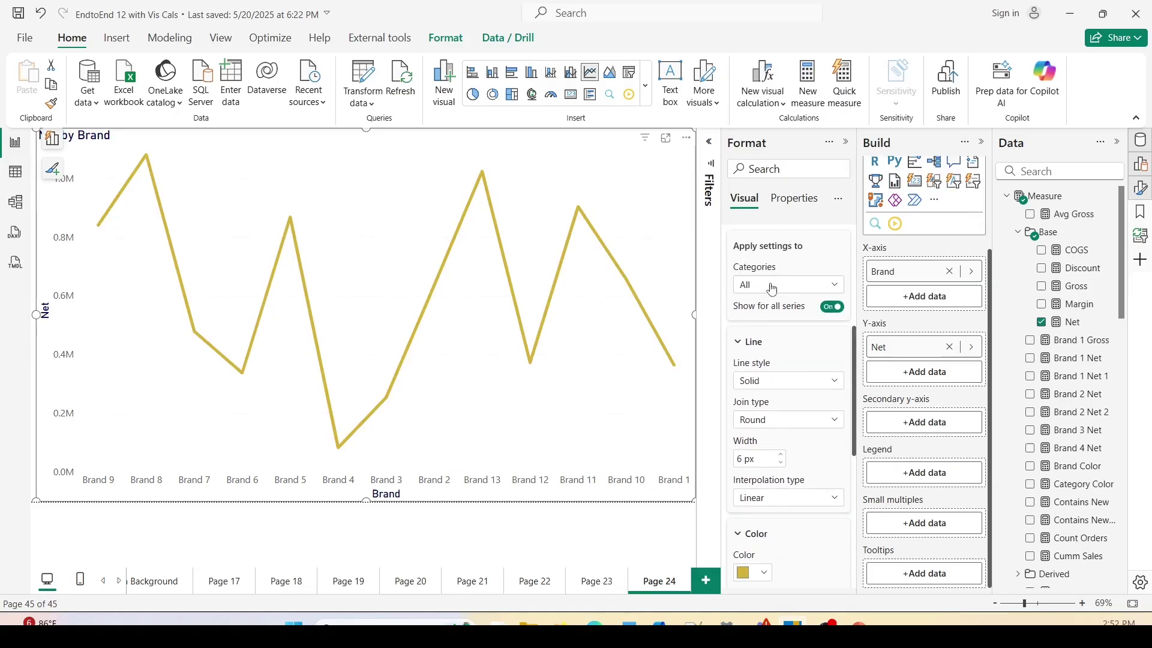
left_click(773, 291)
left_click(769, 324)
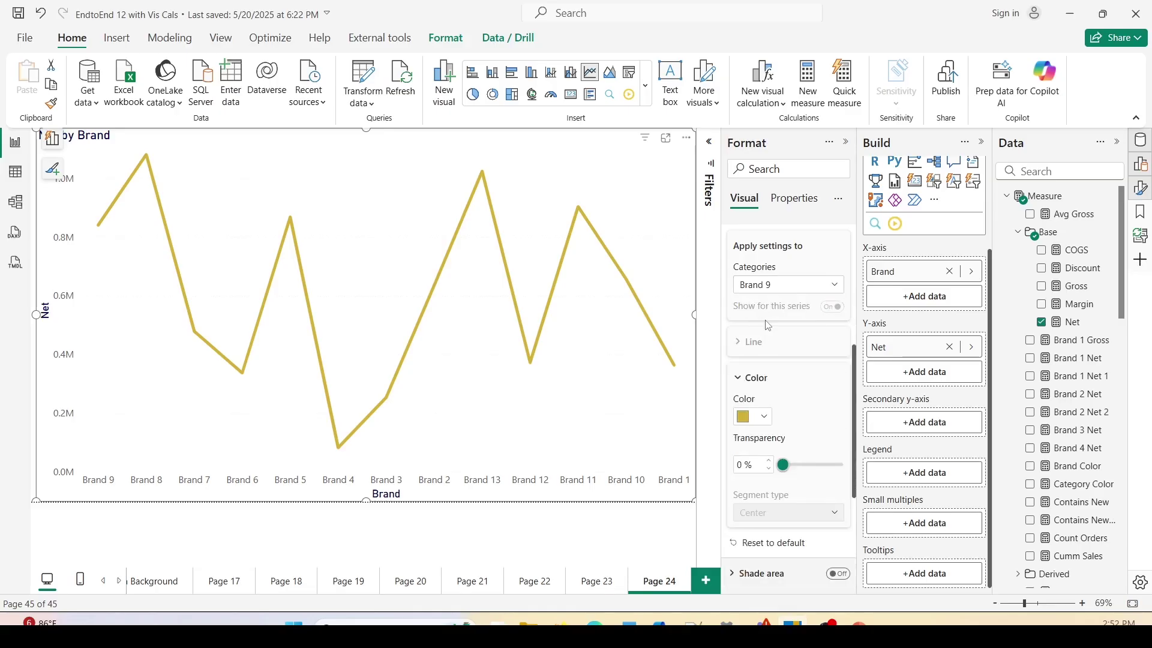
scroll(767, 328, "down", 1)
left_click(757, 342)
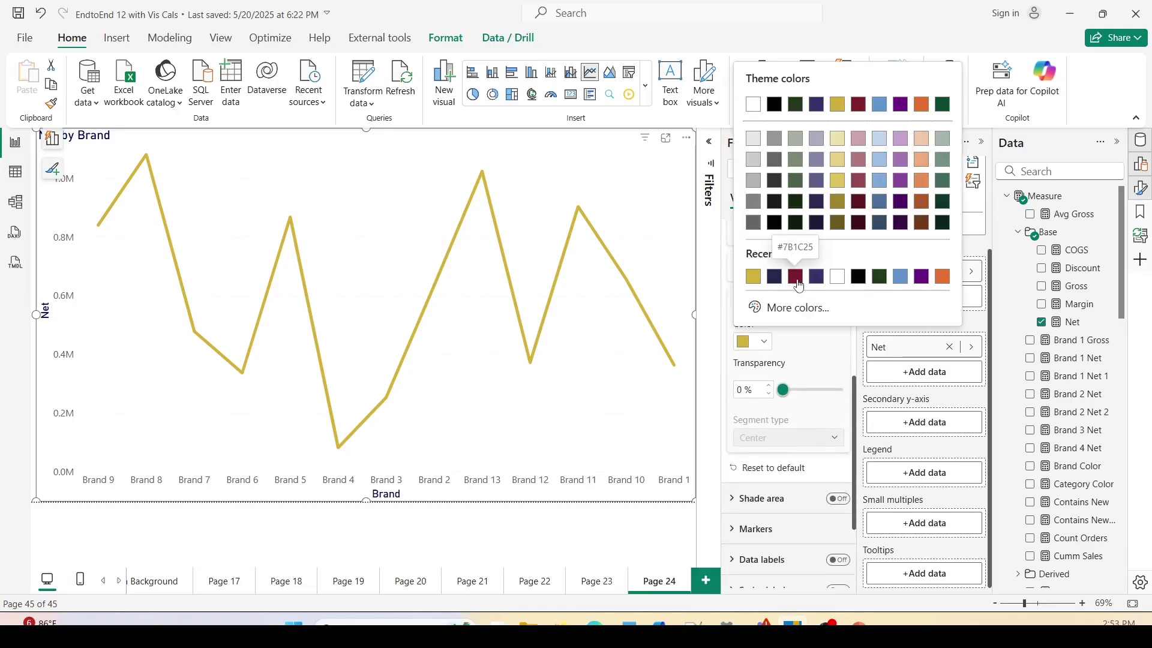
left_click(797, 281)
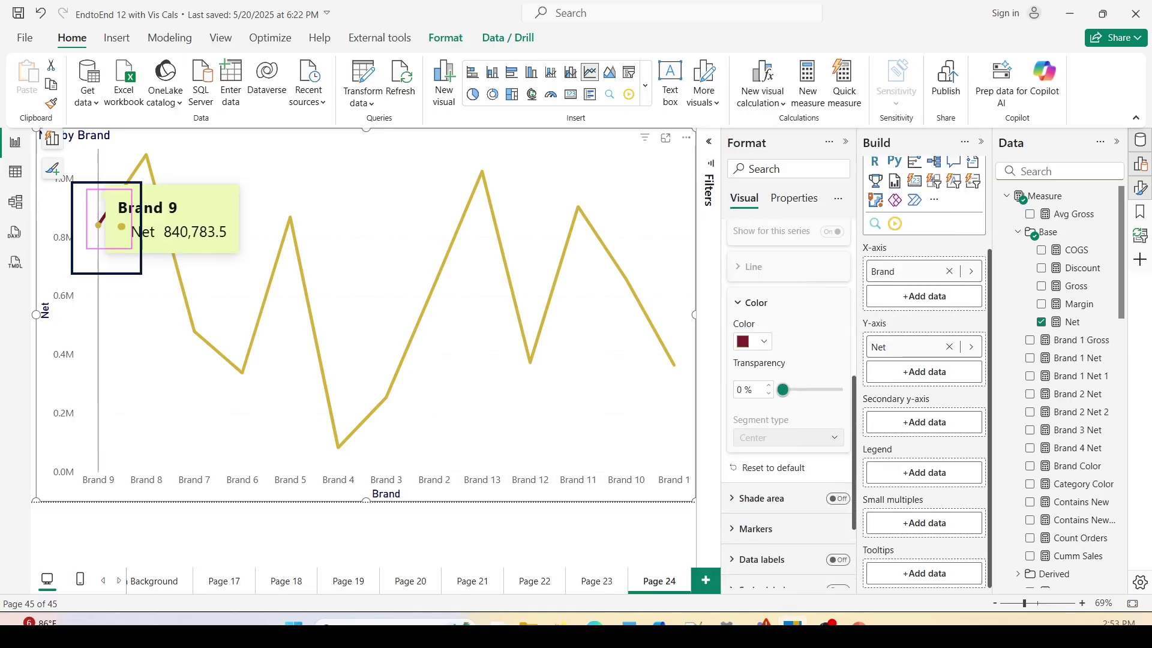
mouse_move(211, 228)
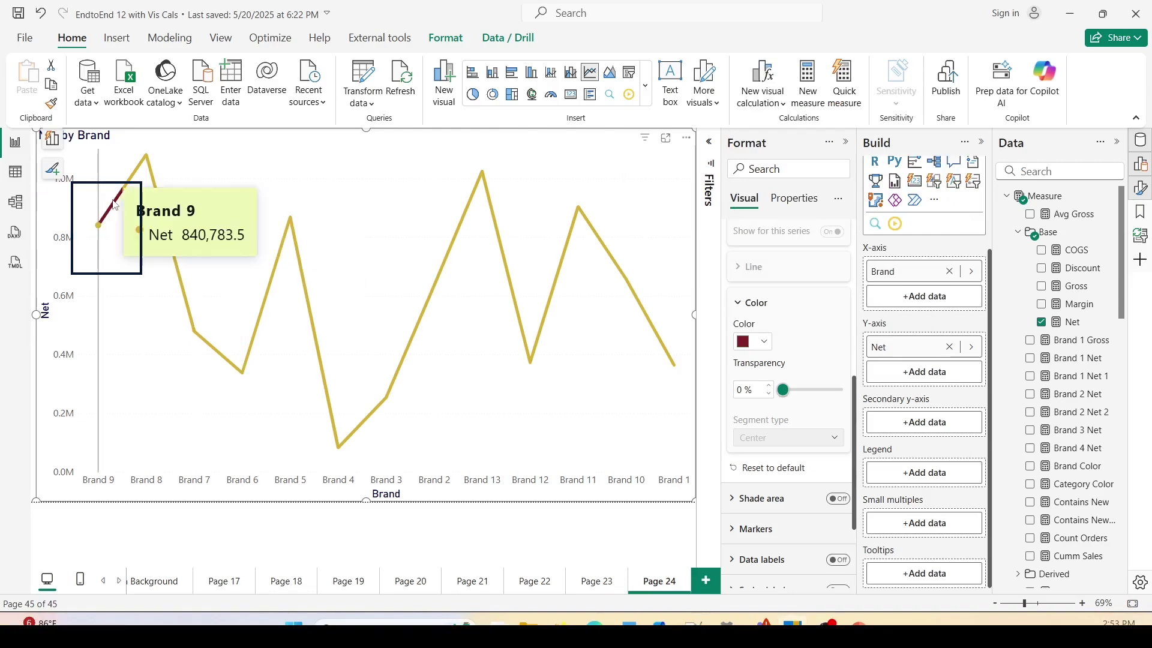
- Color only the Brand 8 segment of the line dark green
scroll(828, 306, "up", 3)
left_click(773, 360)
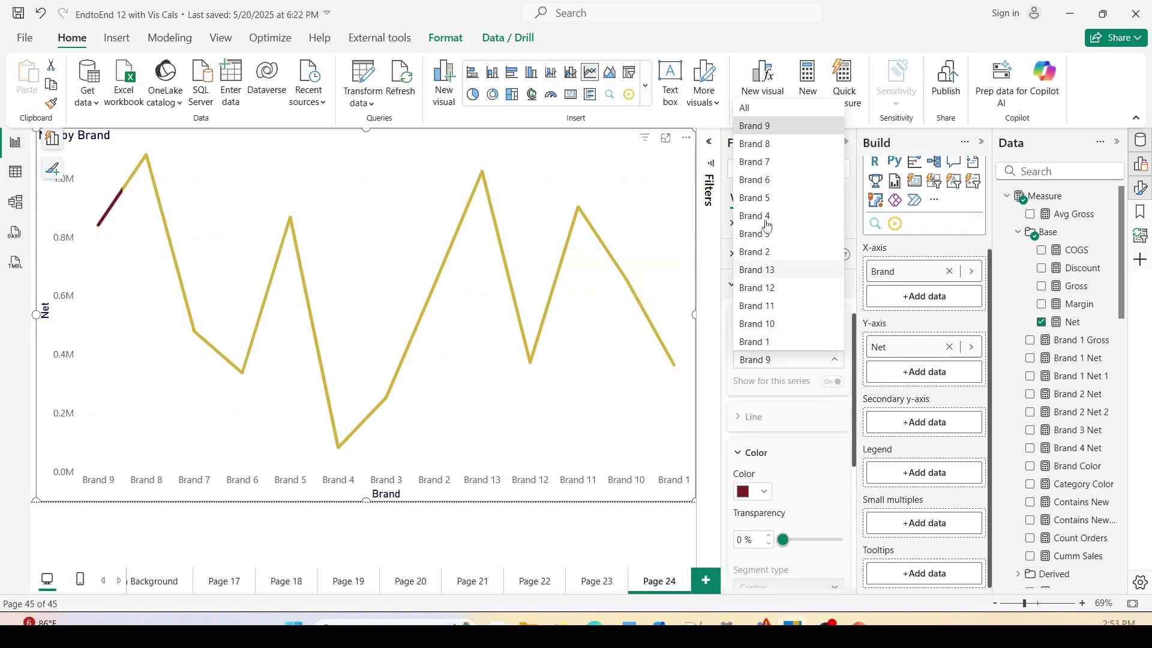
left_click(760, 157)
scroll(774, 312, "down", 3)
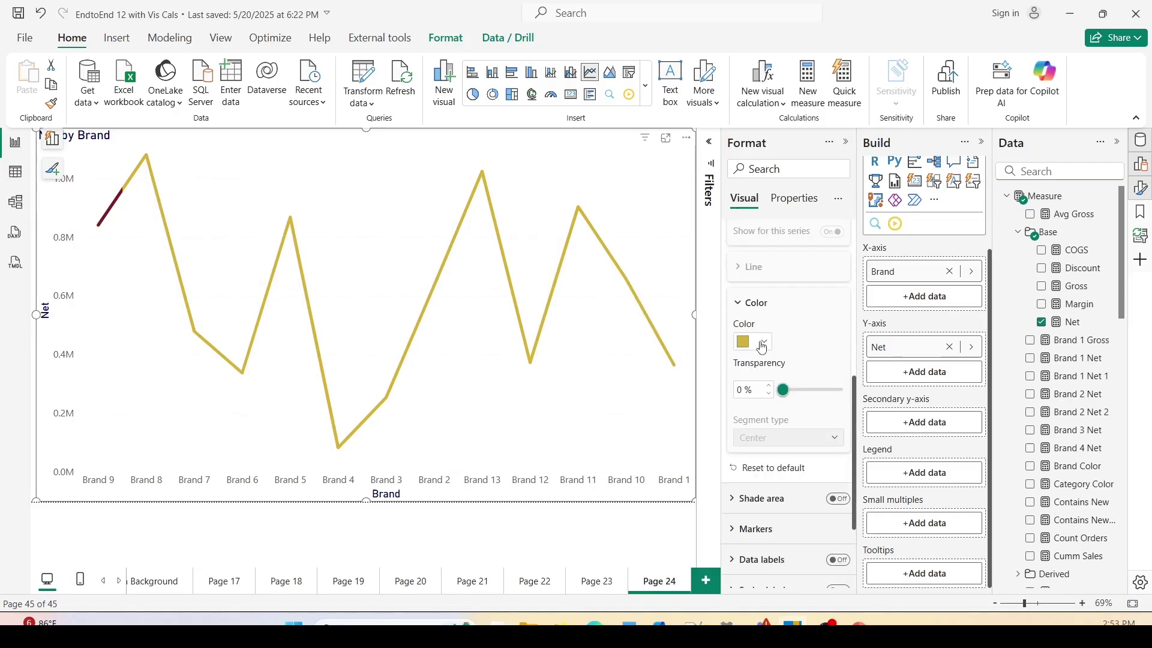
left_click(762, 346)
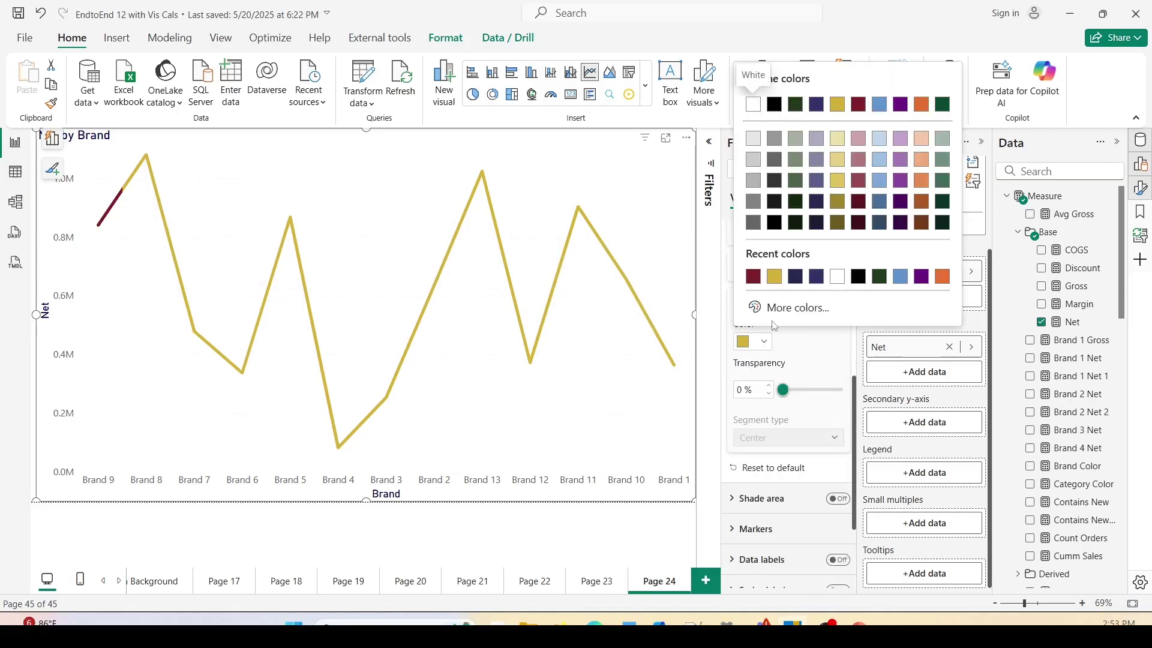
left_click(870, 277)
- Color only the Brand 7 segment of the line with a darker shade of the theme blue
scroll(804, 294, "up", 3)
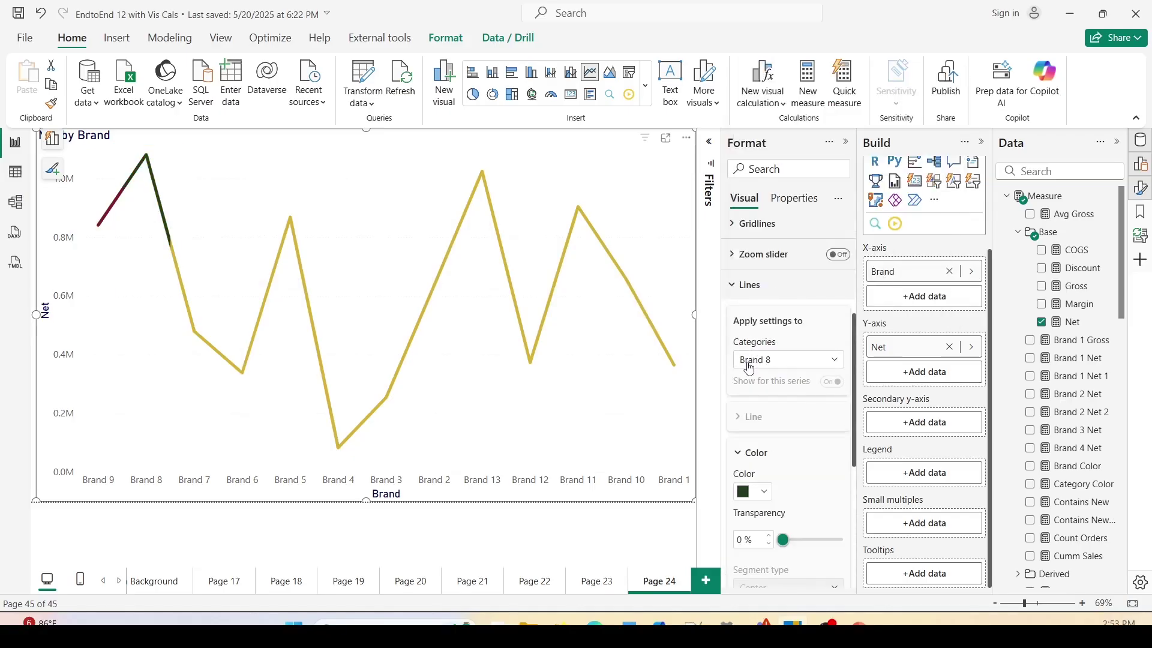
left_click(756, 360)
left_click(759, 187)
scroll(774, 312, "down", 3)
left_click(762, 342)
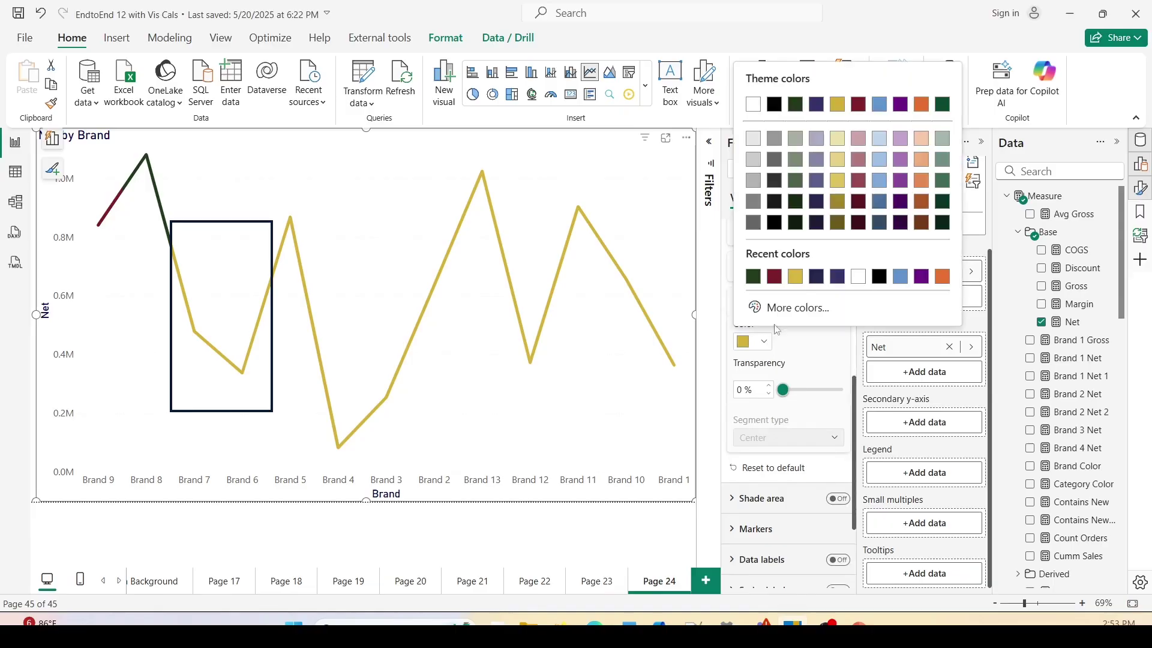
left_click(880, 201)
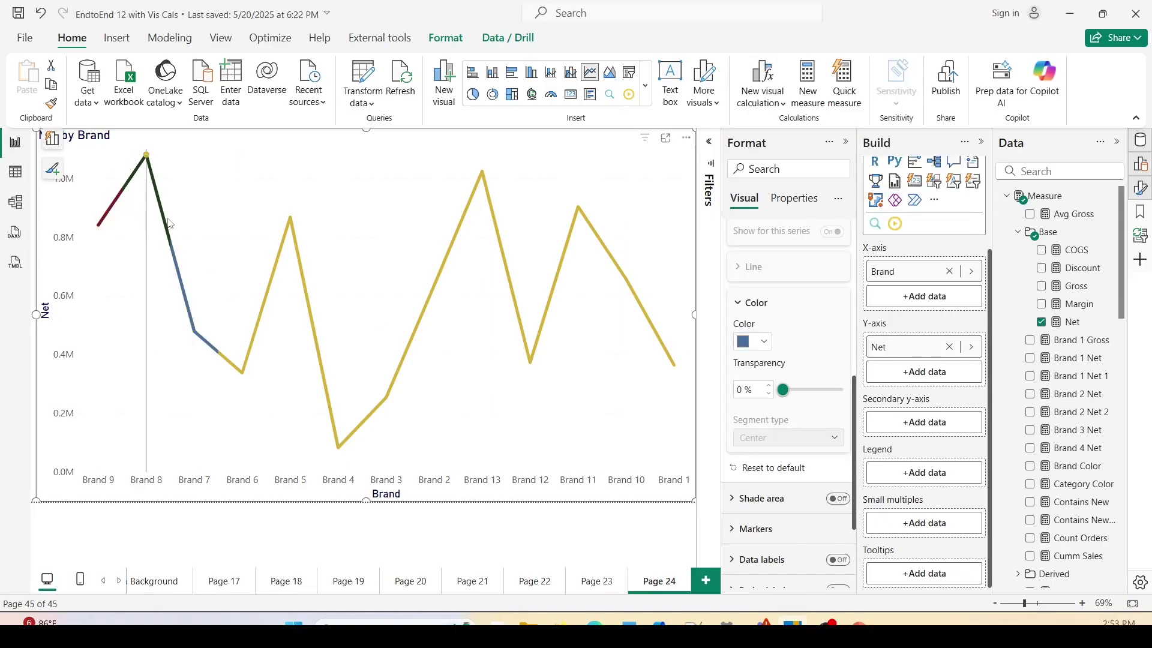
mouse_move(174, 237)
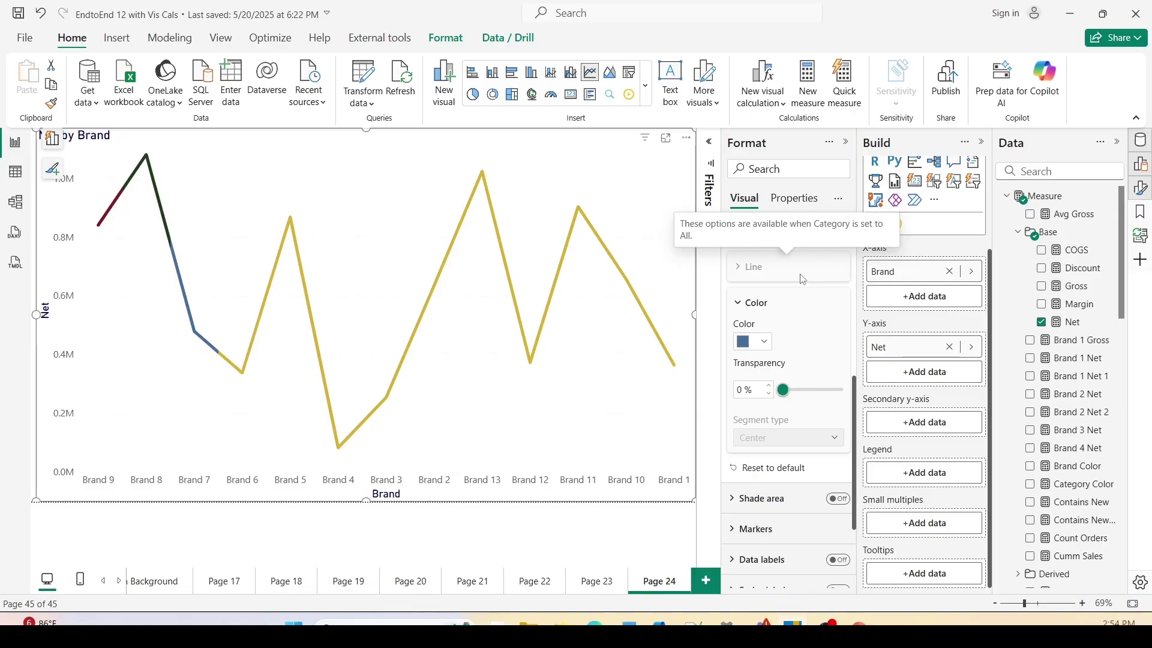
- Turn on the shade area beneath the chart's line
left_click(826, 305)
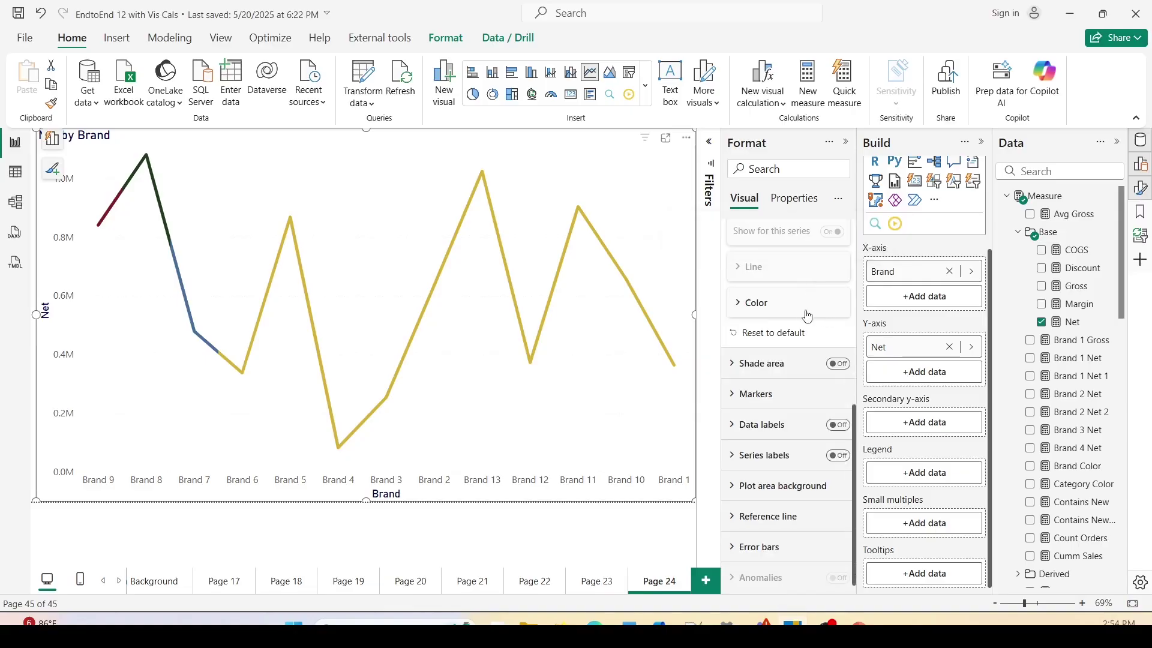
left_click(808, 316)
scroll(828, 351, "down", 2)
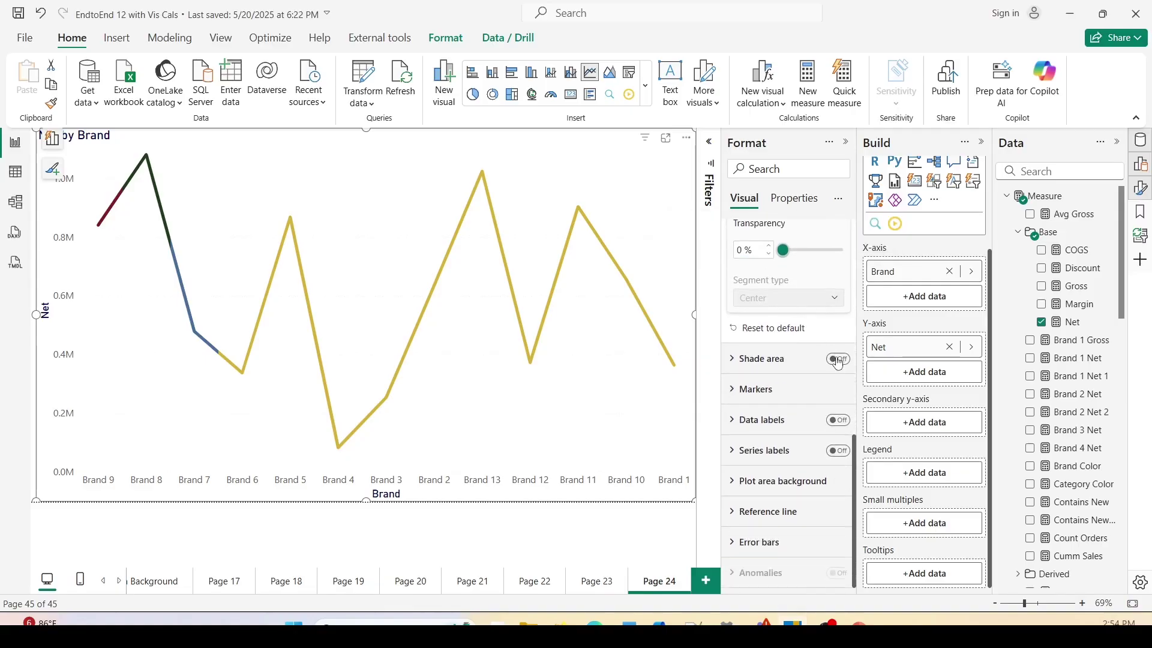
left_click(735, 359)
left_click(842, 360)
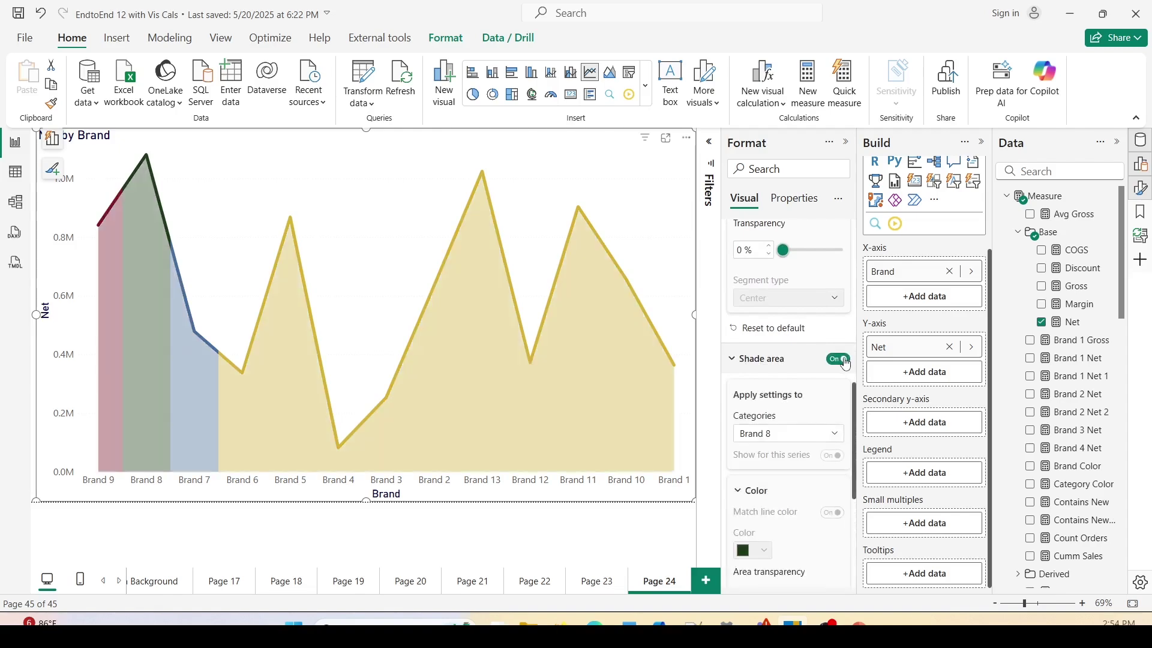
- Apply the shade area settings to all categories, switching the shading off and back on
scroll(845, 364, "down", 2)
left_click(834, 360)
left_click(769, 108)
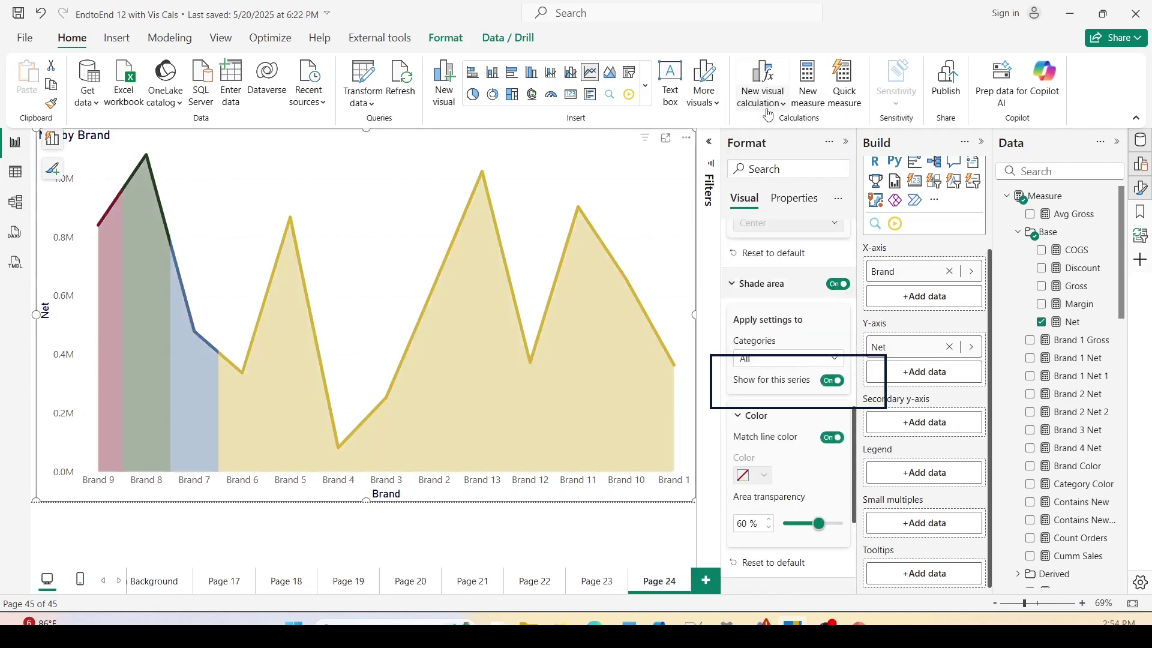
left_click(834, 382)
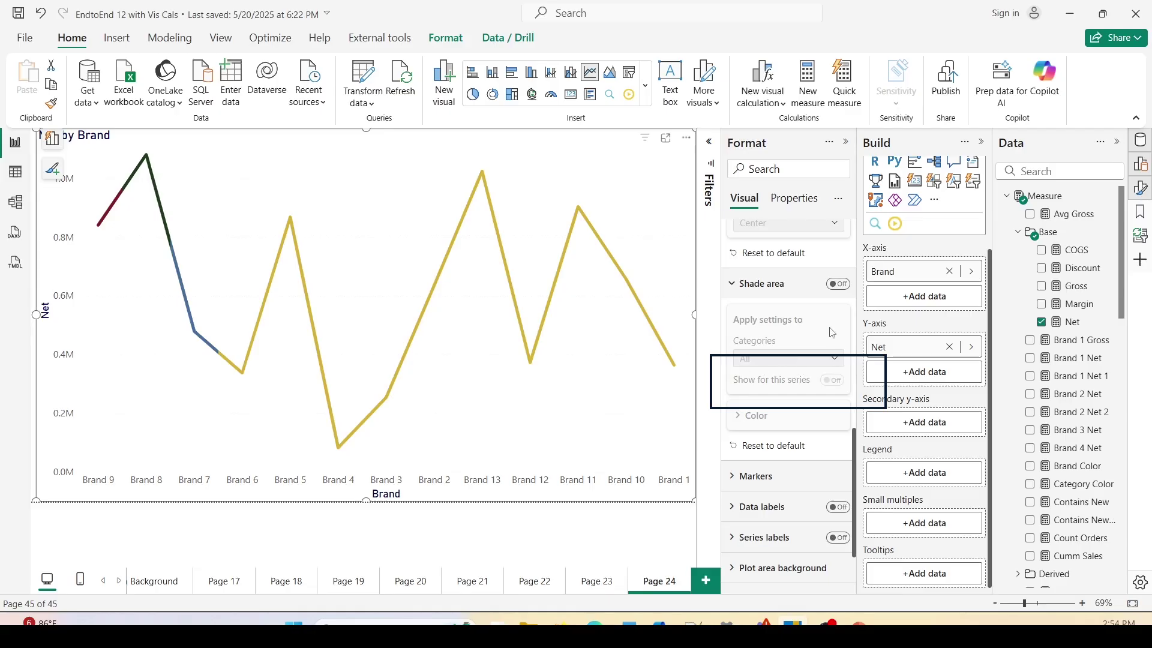
left_click(840, 285)
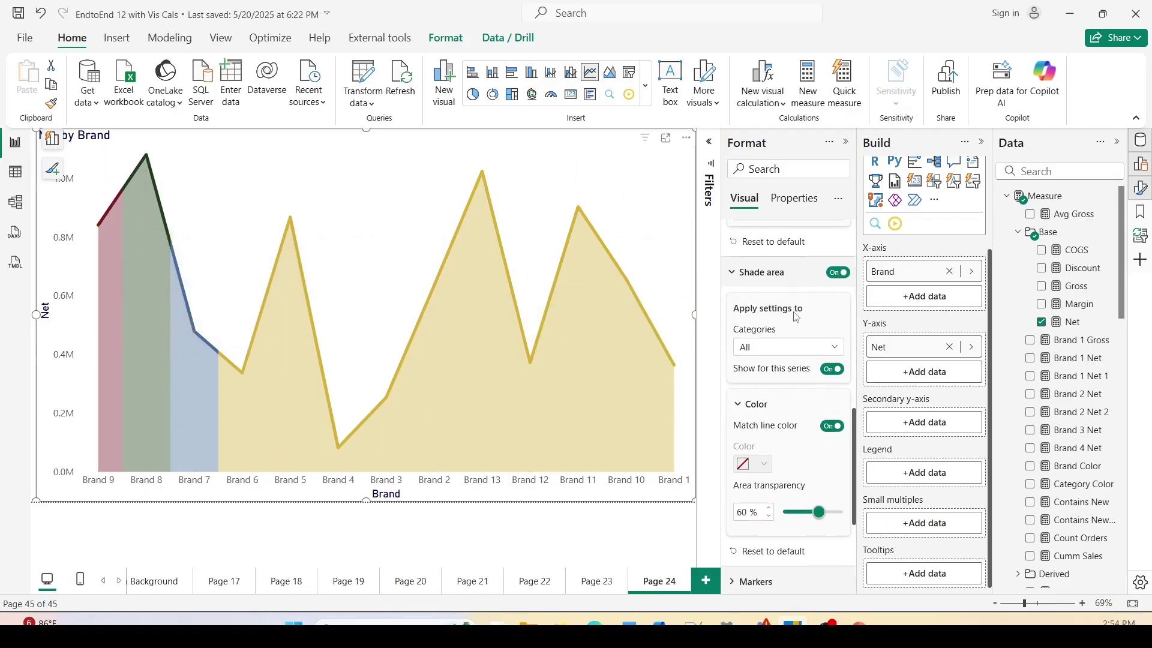
- Set the shade area transparency for all categories to 100%
scroll(796, 317, "down", 2)
scroll(792, 380, "up", 3)
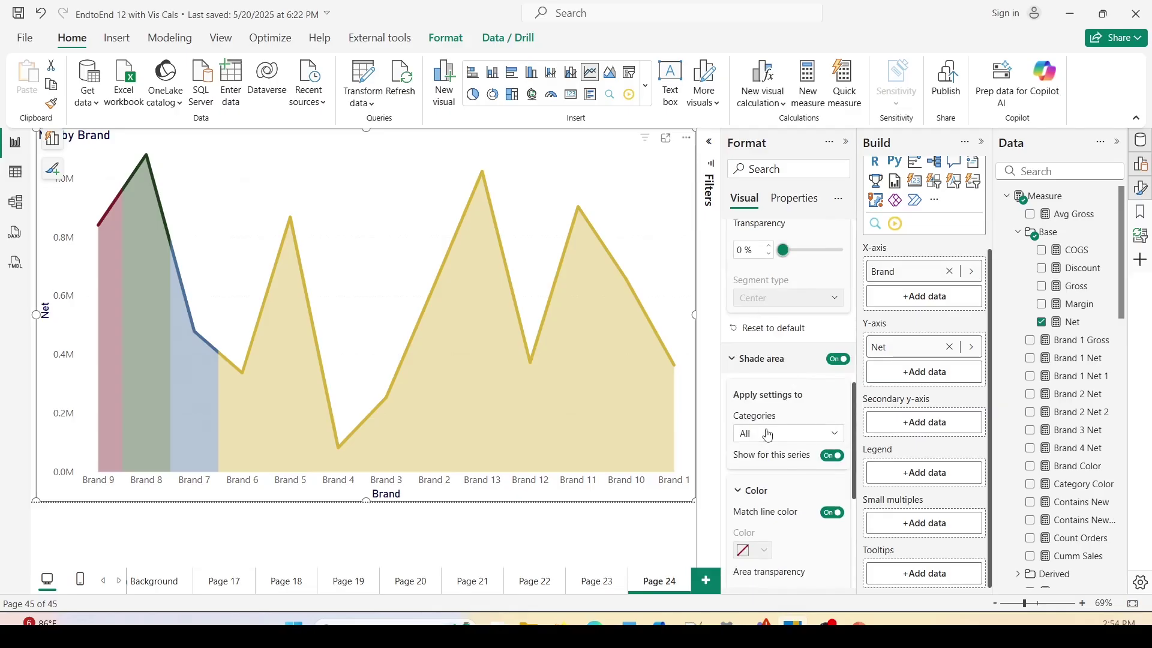
scroll(774, 413, "down", 3)
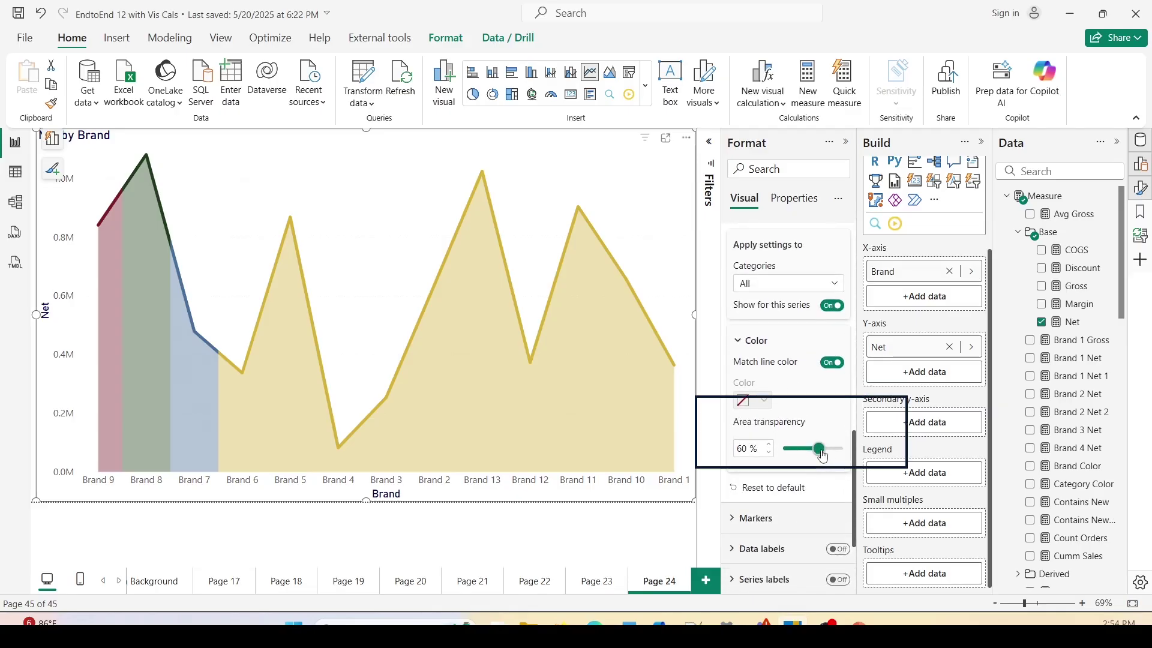
left_click_drag(820, 450, 865, 450)
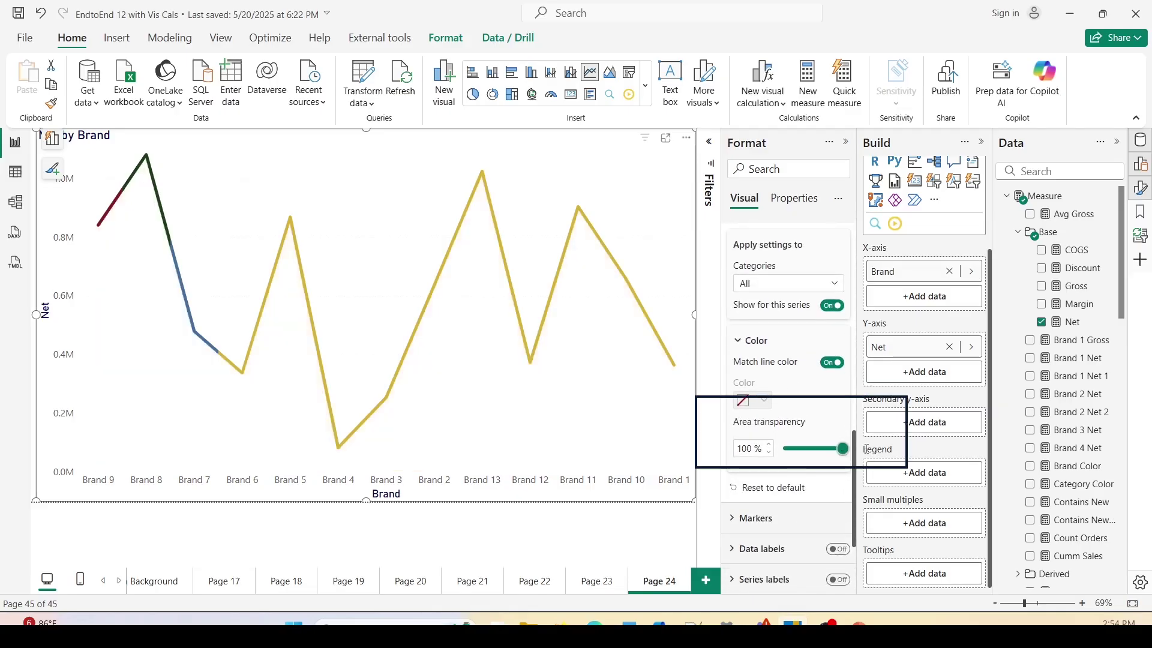
- Set the shade area transparency for Brand 9 alone to 0%
left_click(775, 288)
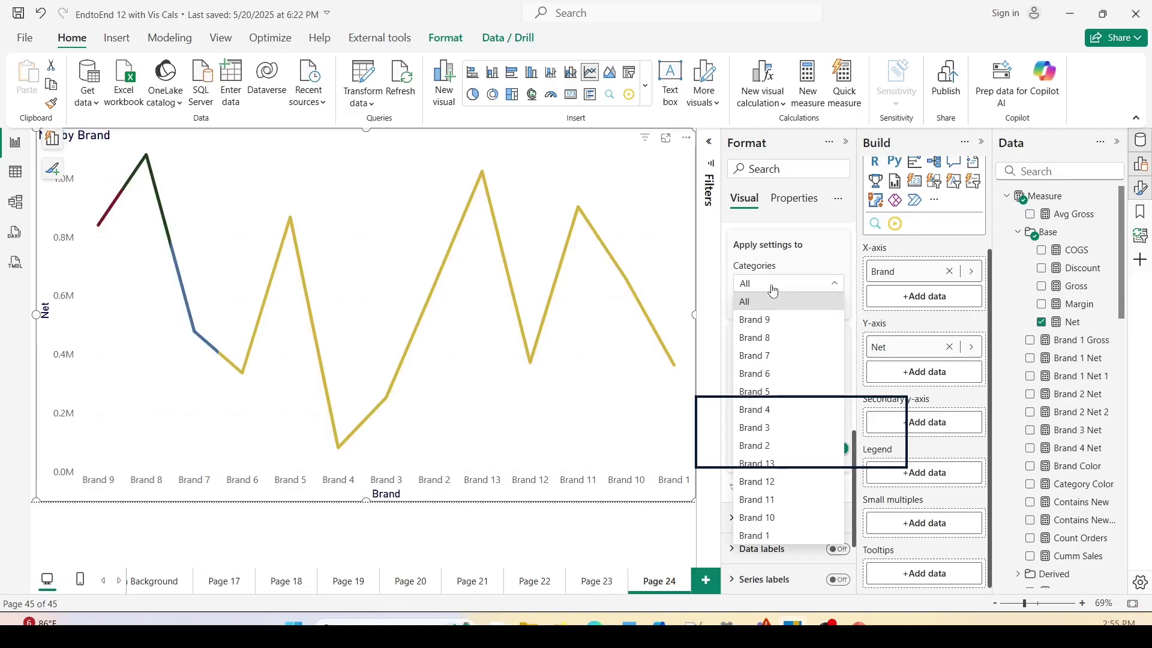
left_click(767, 325)
left_click_drag(838, 449, 780, 456)
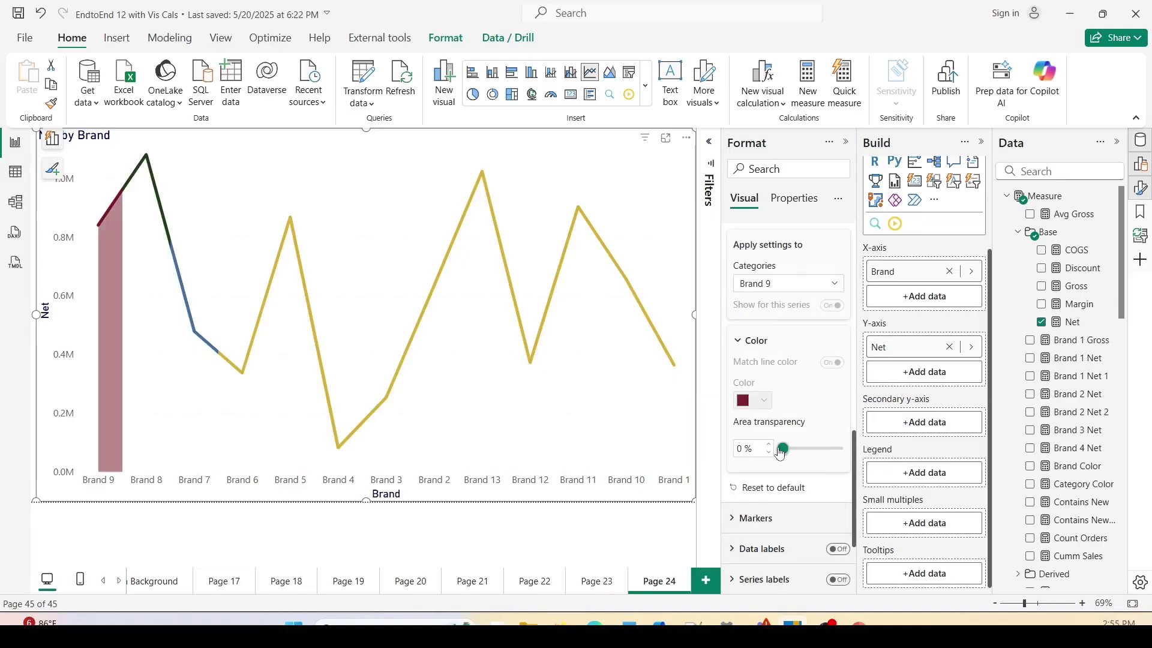
- Set the shade area transparency for Brand 8 alone to 50%
left_click(785, 285)
left_click(770, 338)
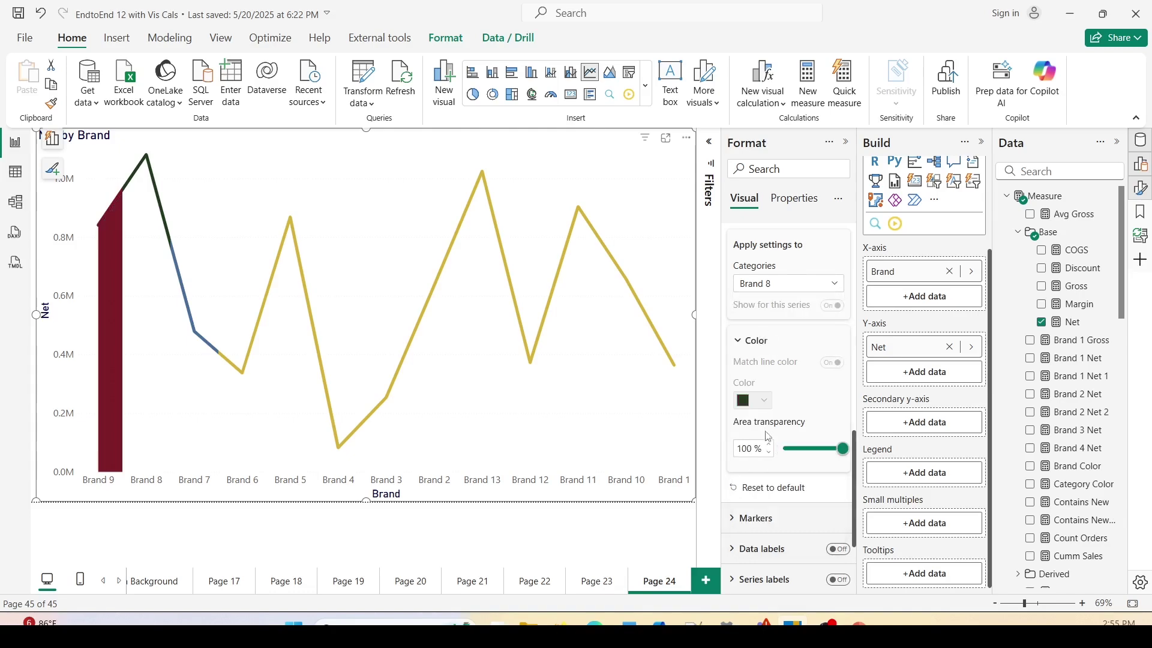
double_click(751, 447)
type("50")
- Set the shade area transparency for Brand 7 alone to 75%
double_click(745, 448)
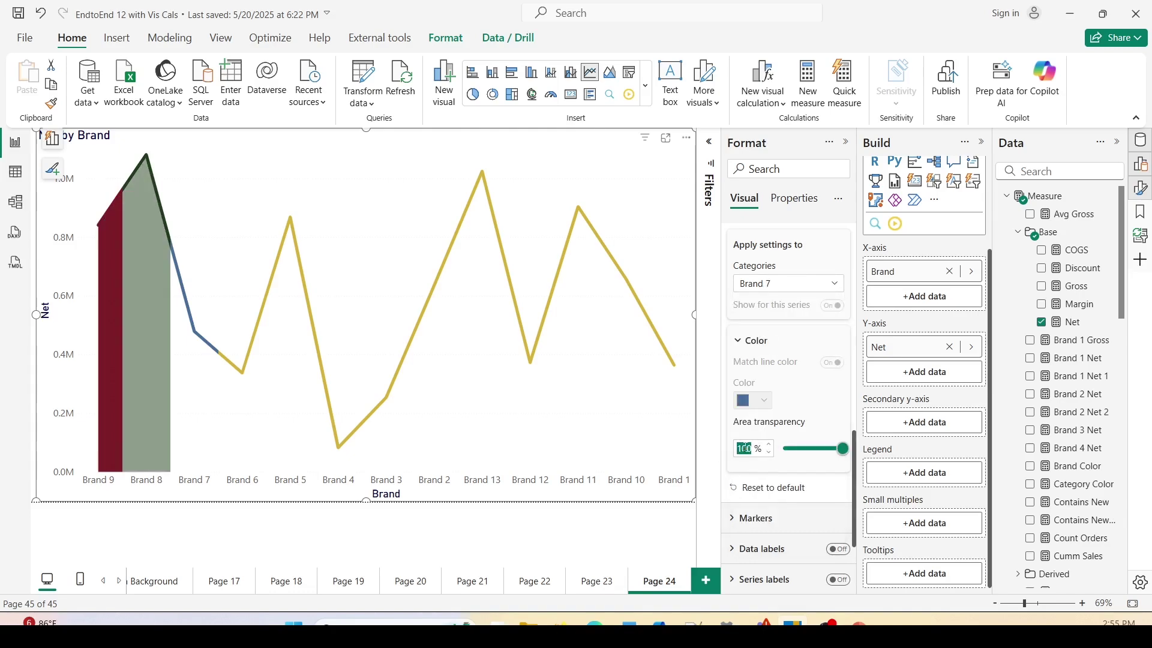
type("75")
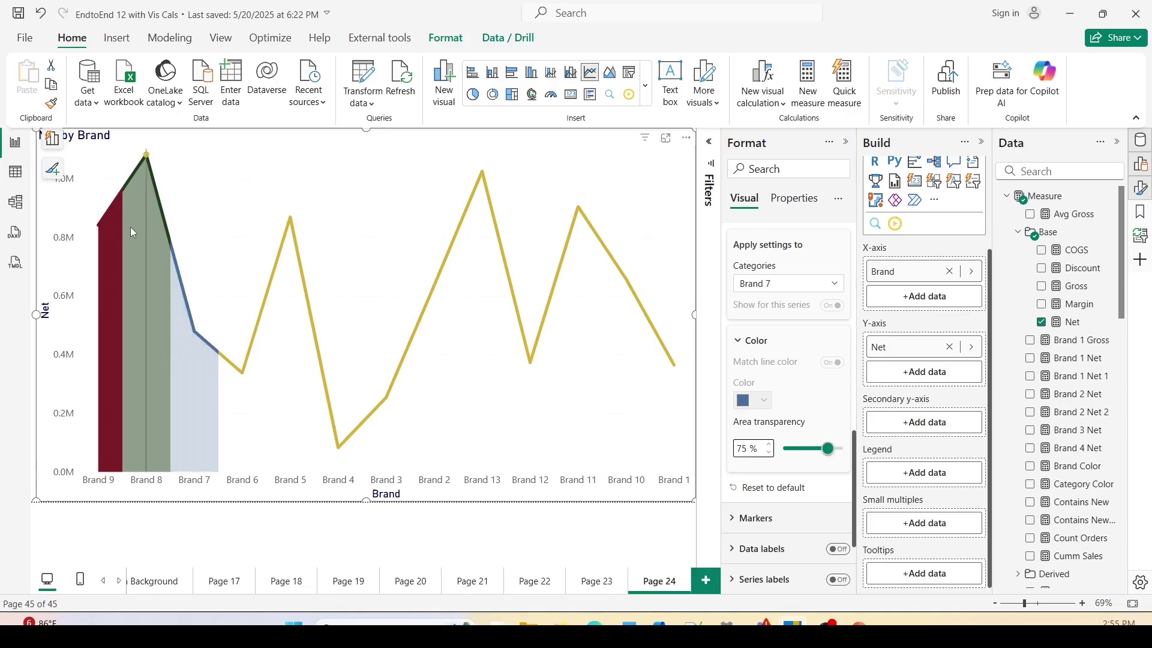
mouse_move(142, 232)
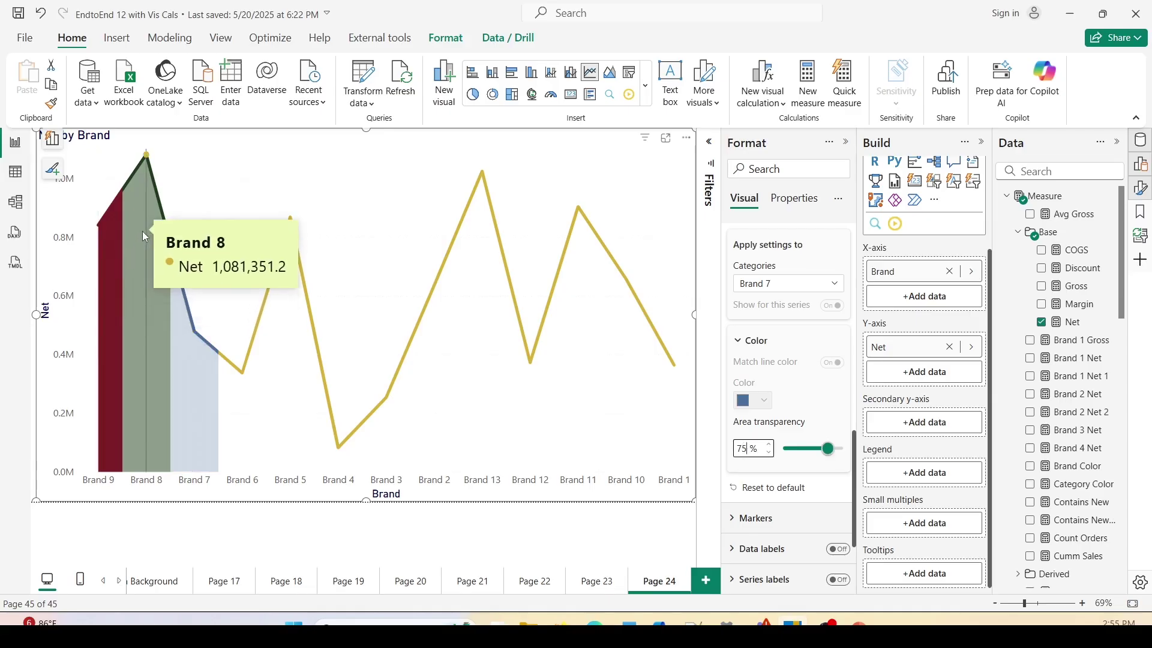
- Check Brand 7's line color setting and try to choose a separate color for its shade area
scroll(785, 294, "up", 4)
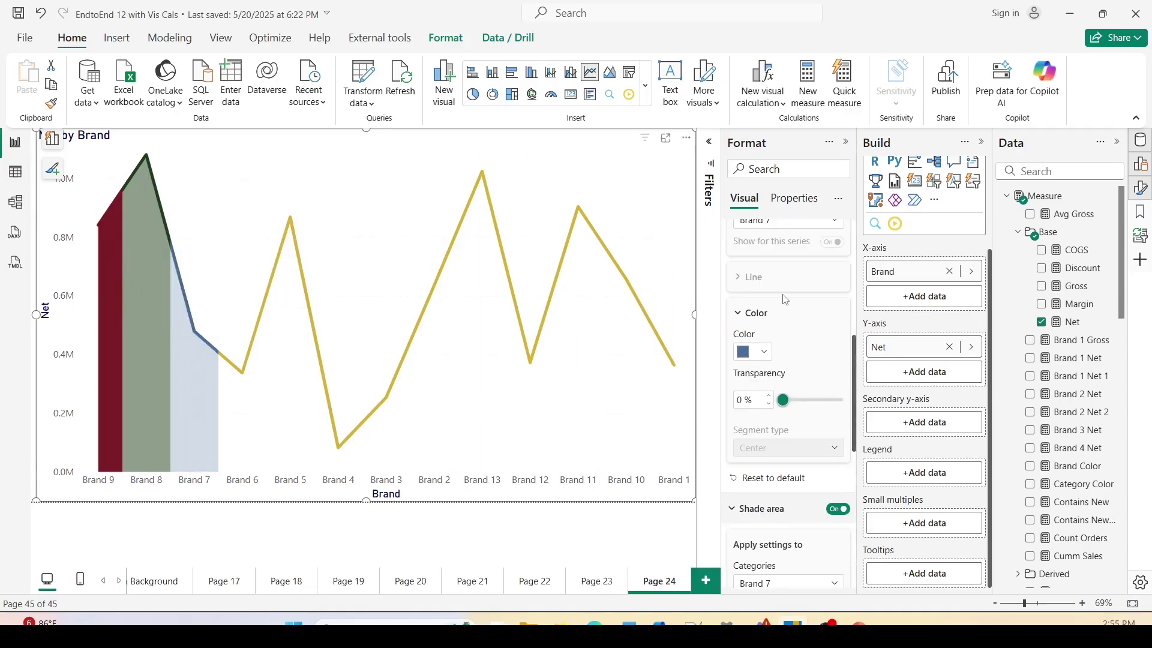
scroll(785, 294, "down", 4)
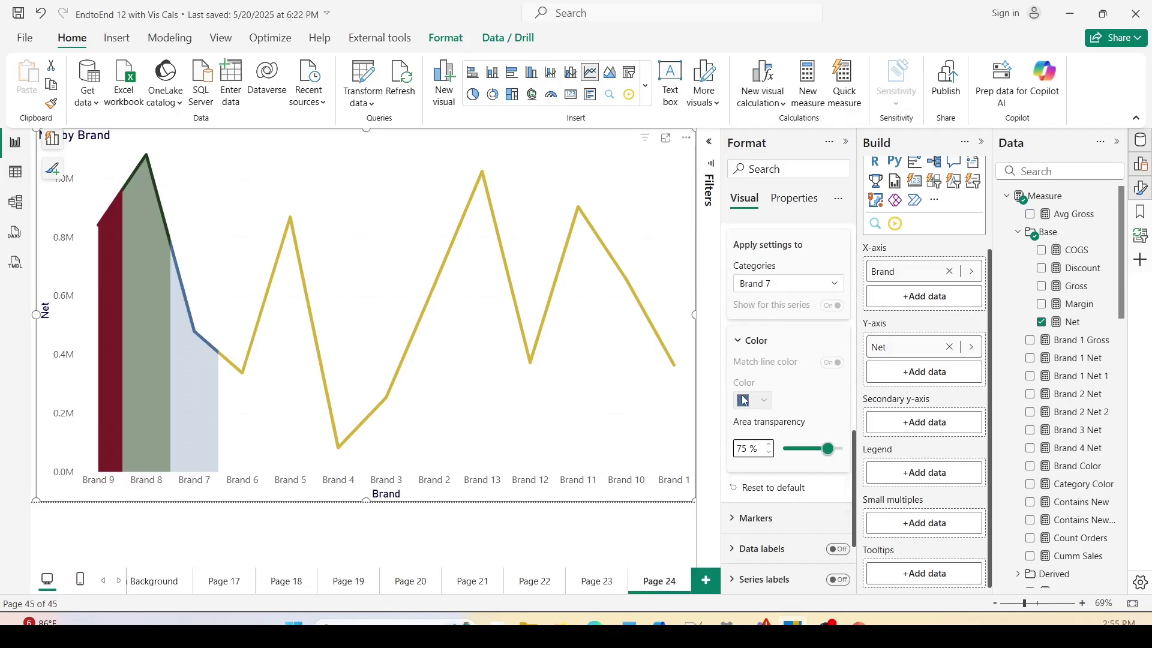
left_click(743, 400)
scroll(785, 384, "up", 1)
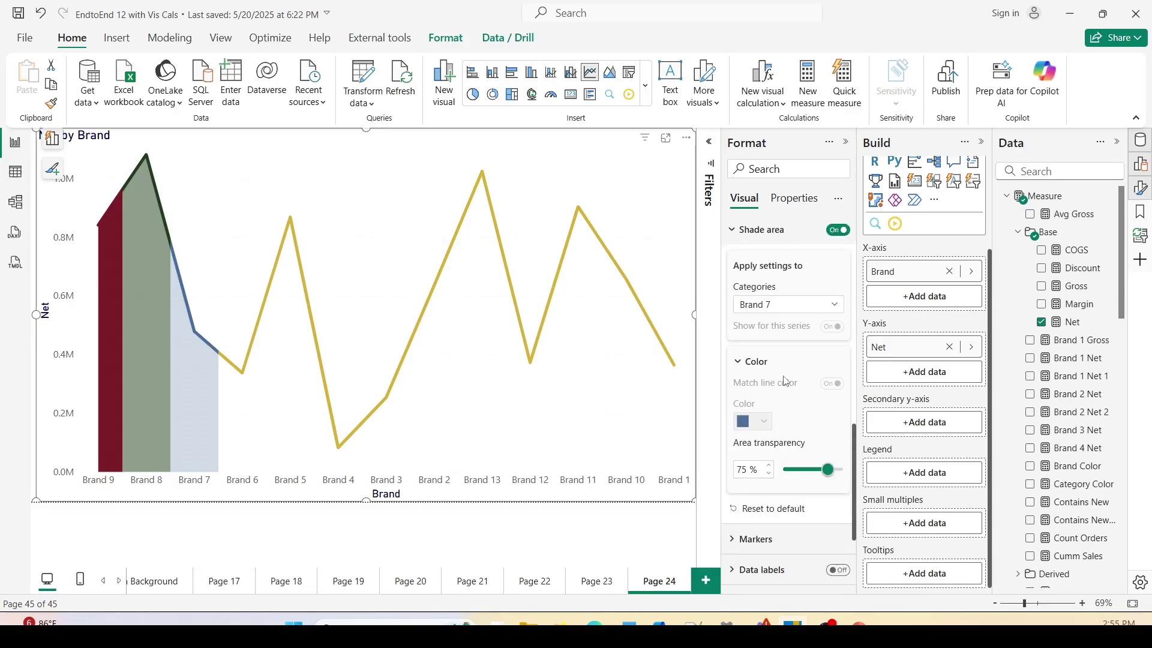